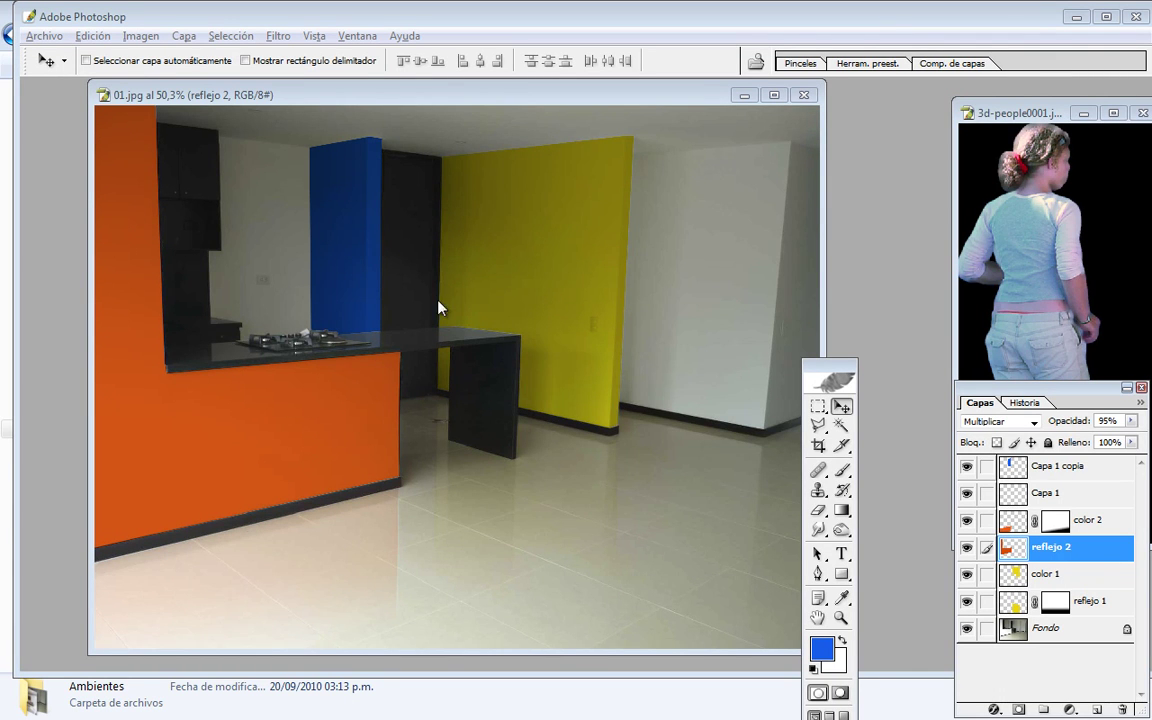
# Compare the room with and without the yellow color 1 wall layer
pyautogui.moveTo(1015, 398); pyautogui.dragTo(972, 300)
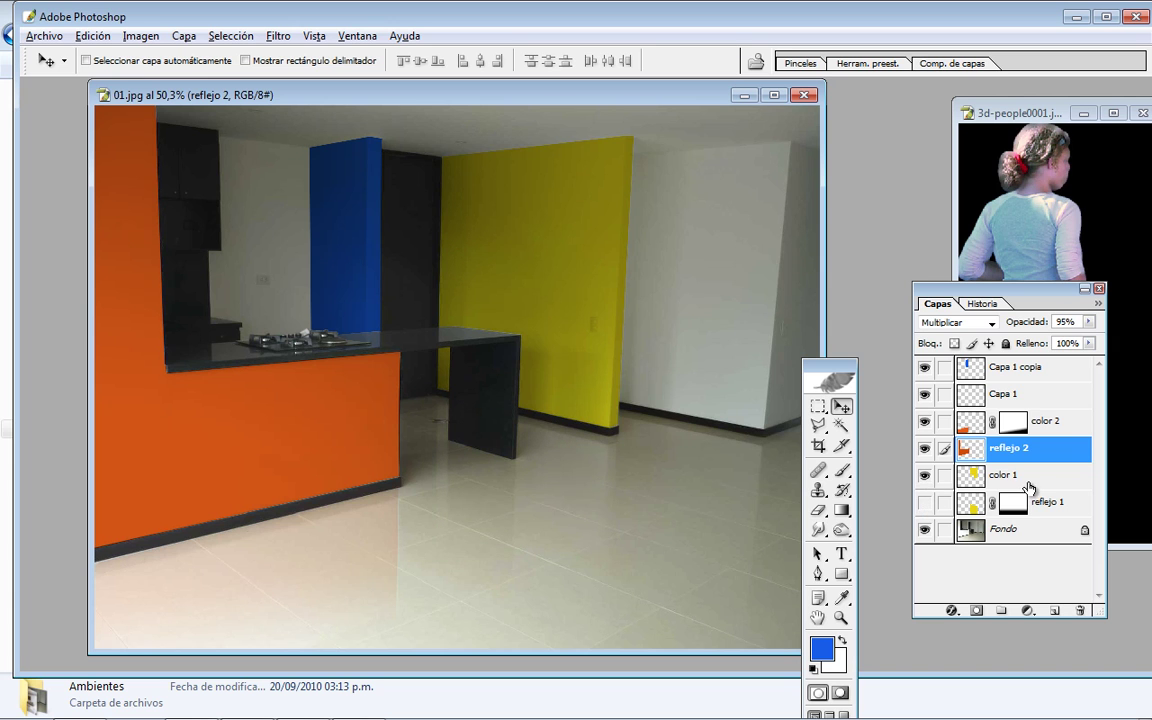
pyautogui.hotkey('alt', '[')
pyautogui.click(925, 477)
pyautogui.click(925, 477)
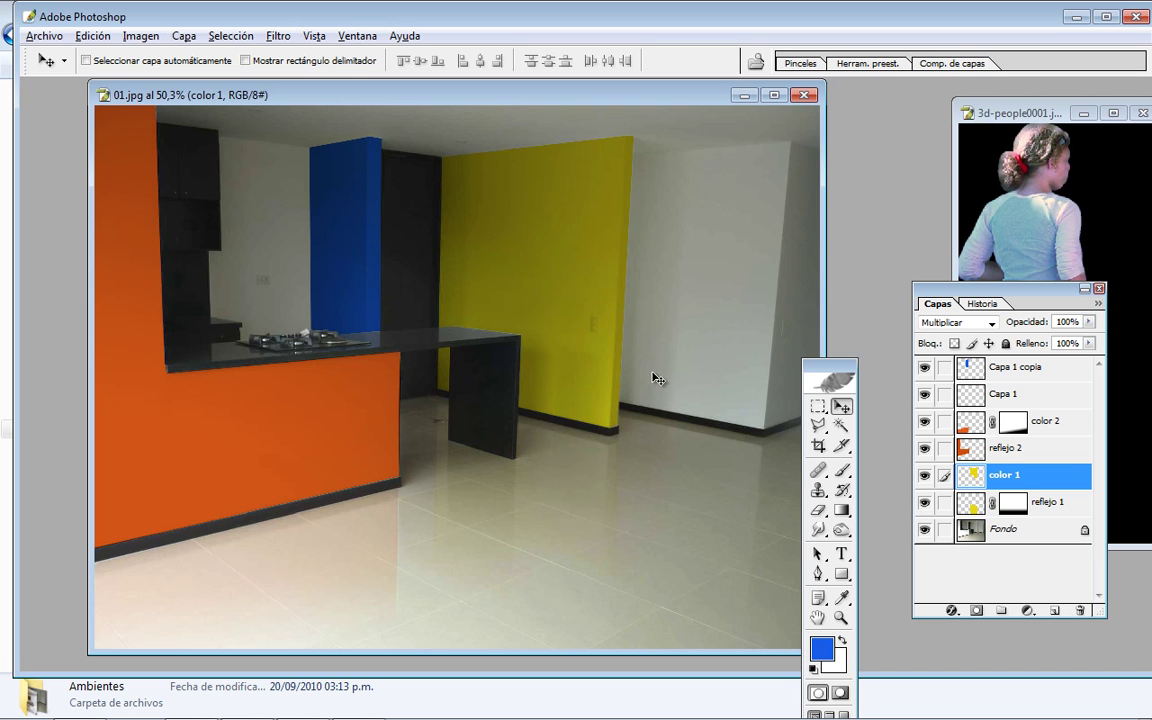
# Apply reflejo 1's layer mask permanently with Aplicar máscara de capa
pyautogui.click(1018, 506)
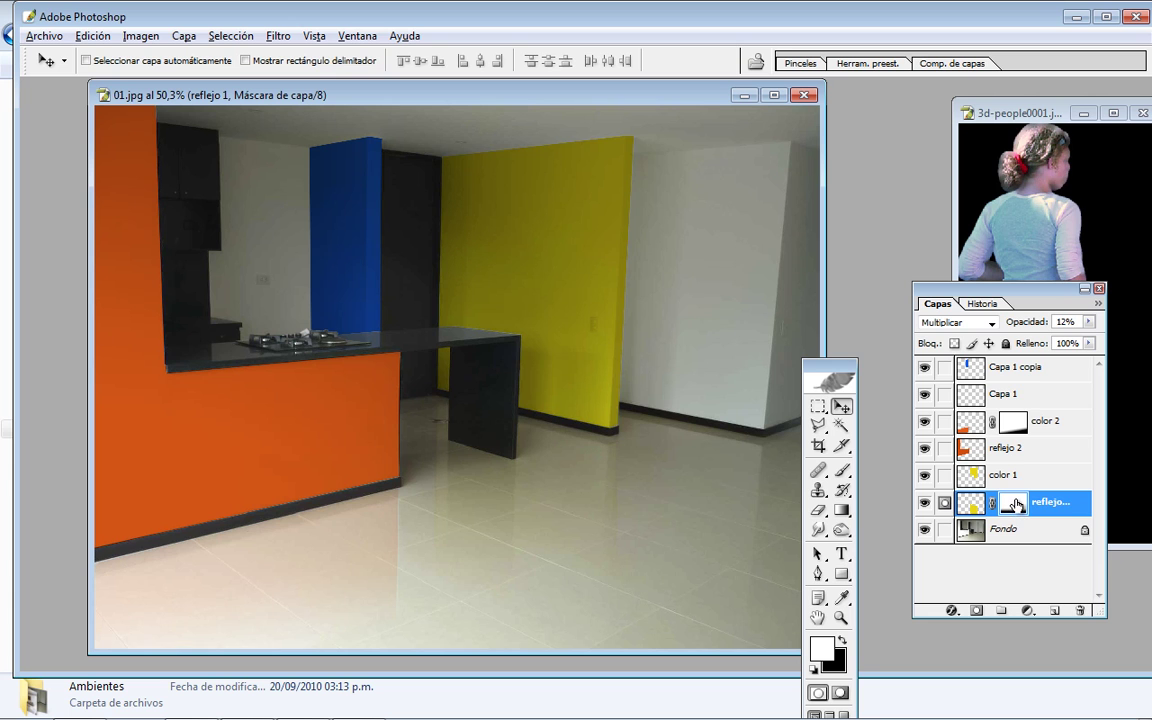
pyautogui.rightClick(1017, 506)
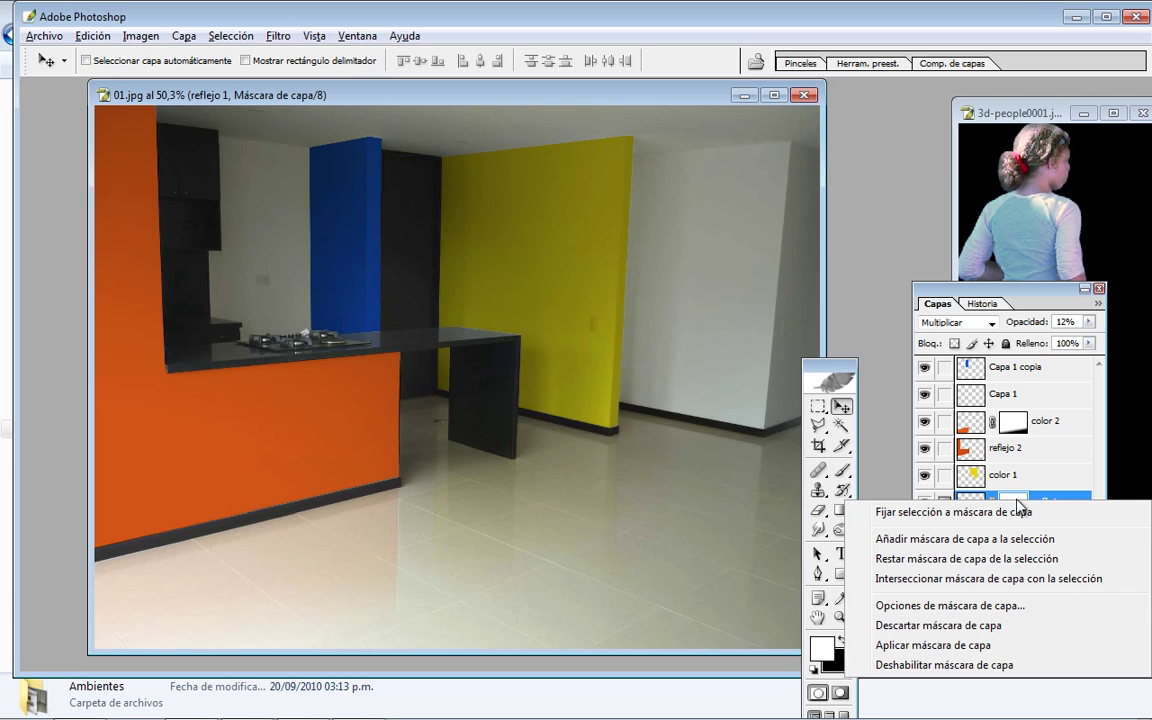
pyautogui.click(929, 645)
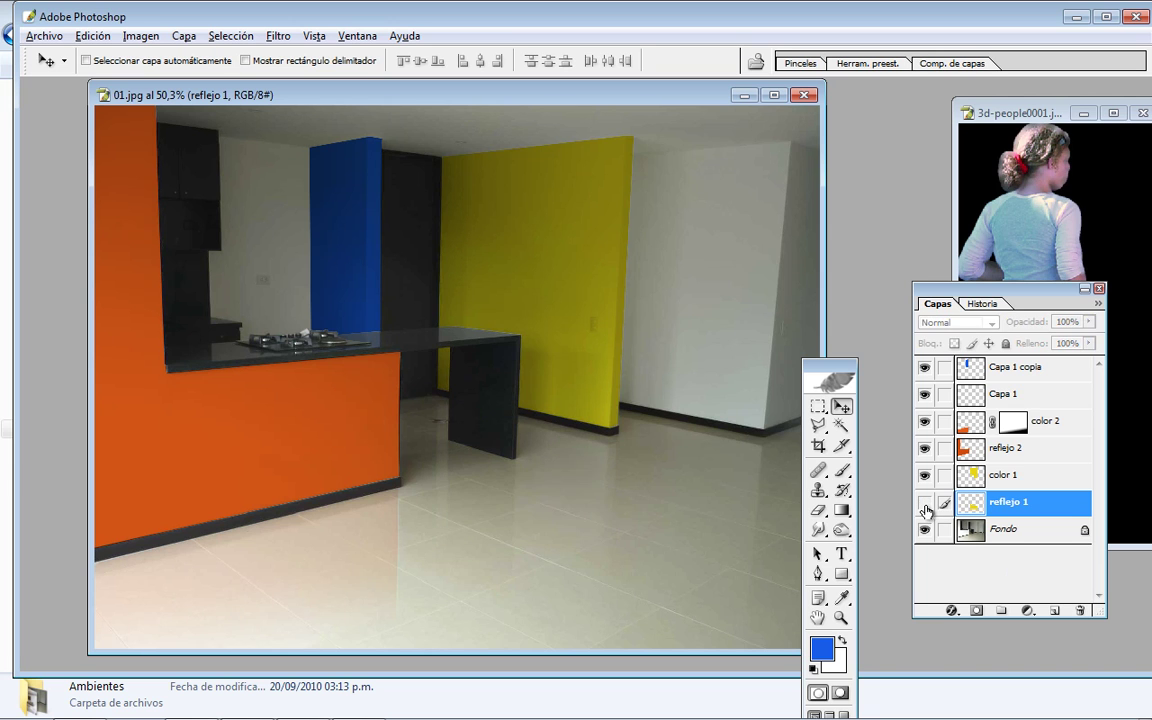
# Merge color 1 down into reflejo 1 and toggle the yellow wall to check the result
pyautogui.click(1013, 480)
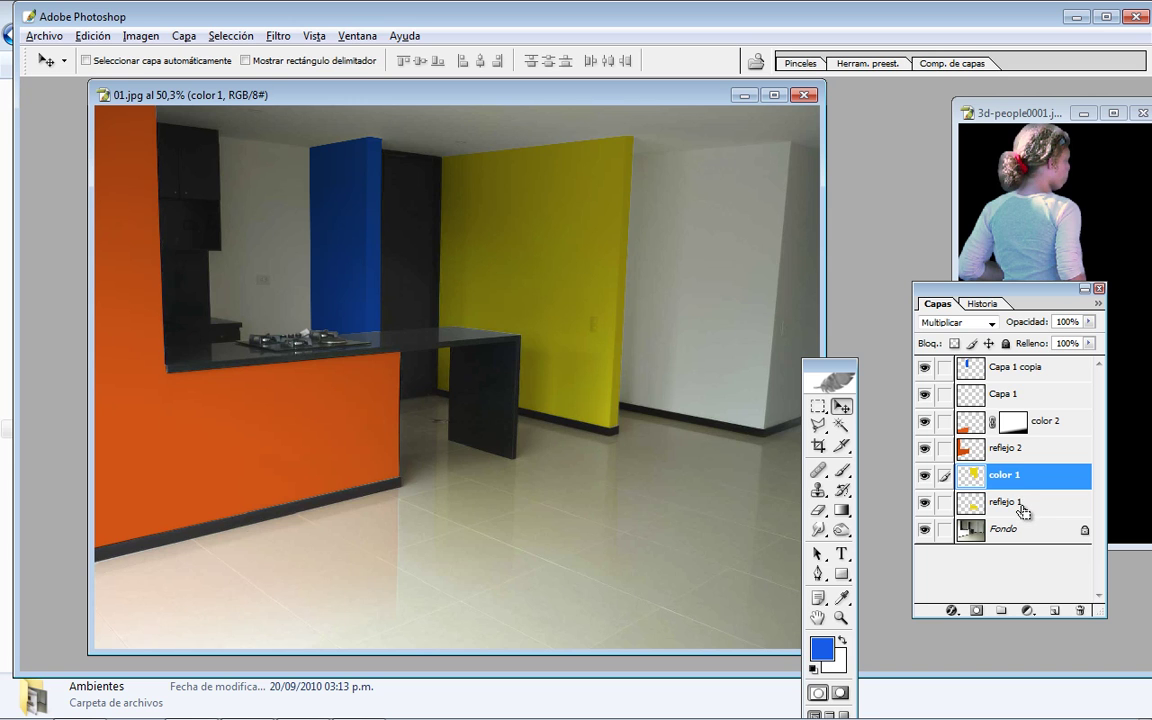
pyautogui.hotkey('ctrl', 'e')
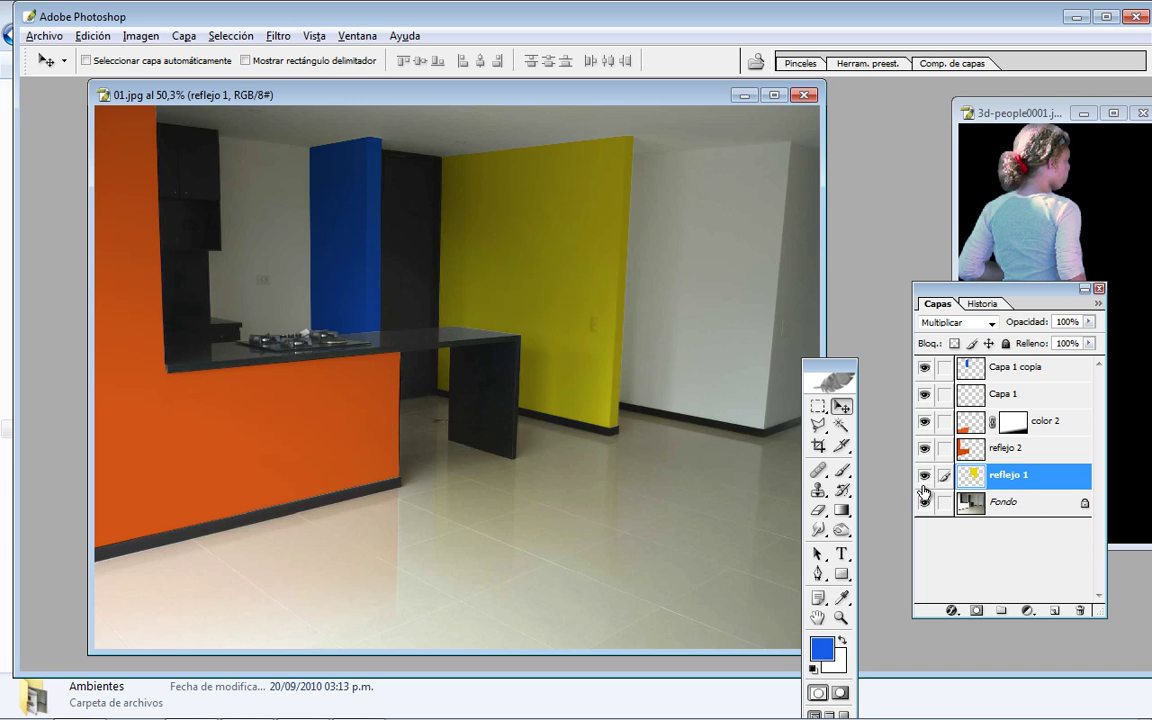
pyautogui.click(925, 477)
pyautogui.click(925, 477)
pyautogui.click(925, 477)
pyautogui.click(925, 477)
pyautogui.click(925, 477)
pyautogui.click(925, 477)
pyautogui.click(925, 477)
pyautogui.click(925, 477)
pyautogui.click(145, 37)
pyautogui.moveTo(166, 84)
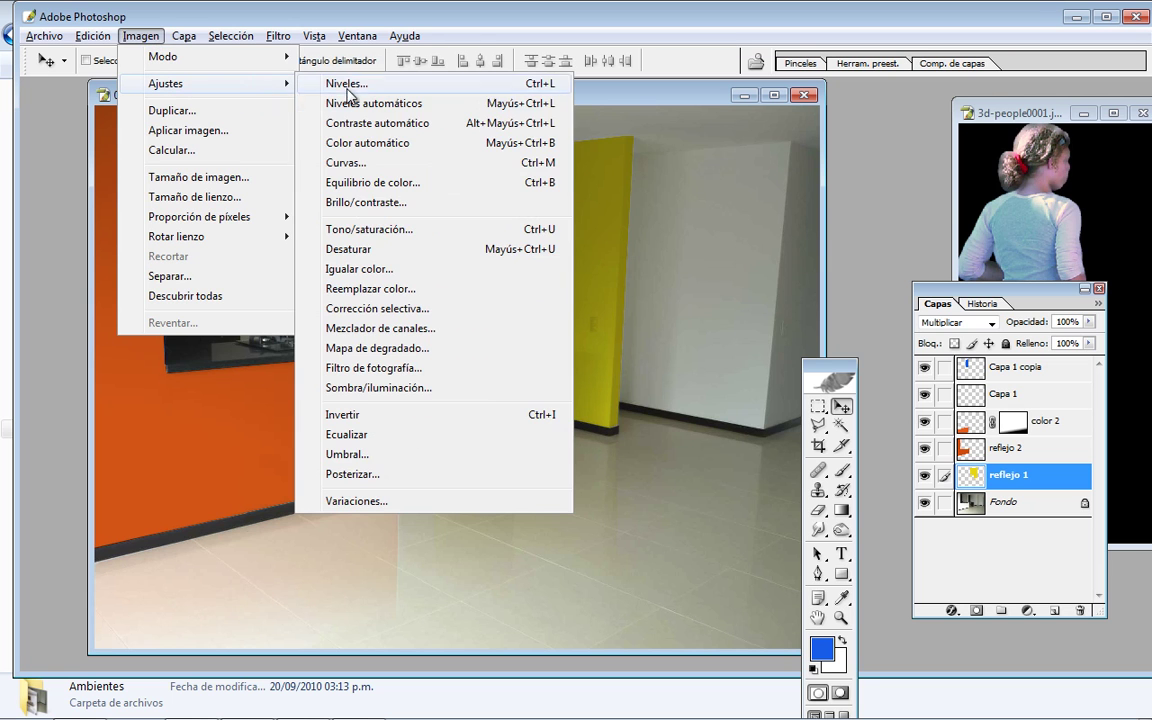
# Set Tono/saturación on the wall to hue -114, saturation -84, lightness +12
pyautogui.click(383, 233)
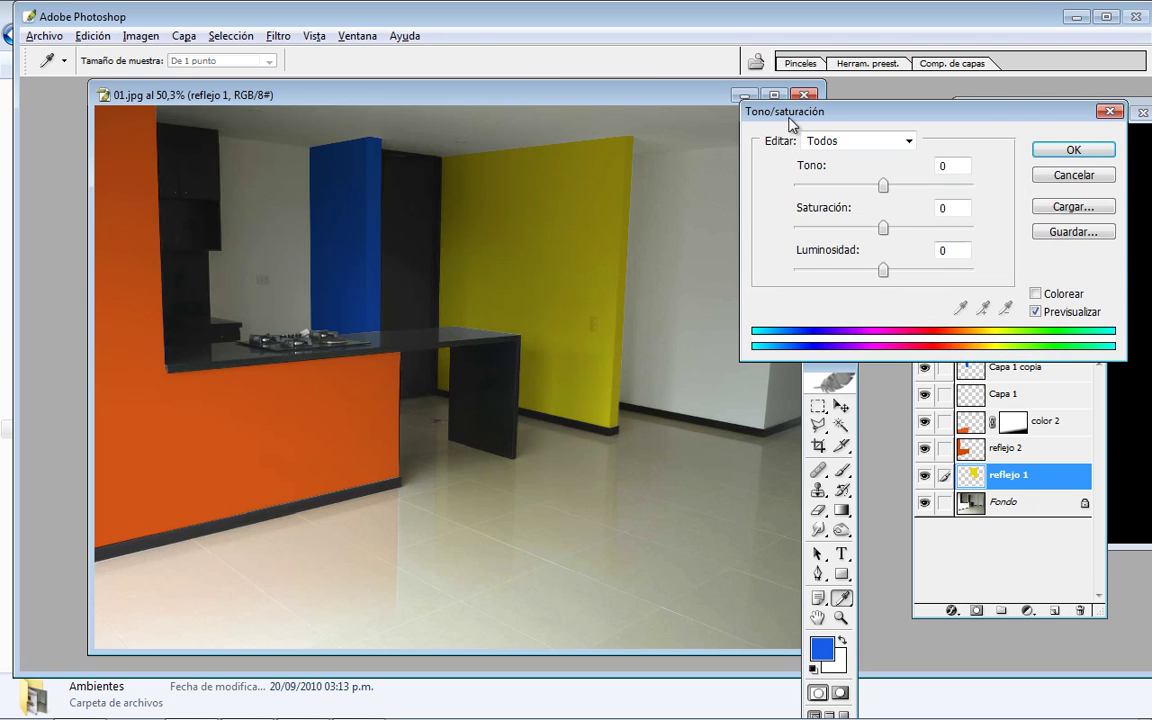
pyautogui.moveTo(805, 120); pyautogui.dragTo(818, 116)
pyautogui.moveTo(897, 183)
pyautogui.mouseDown()
pyautogui.moveTo(834, 182)
pyautogui.moveTo(888, 192)
pyautogui.mouseUp()
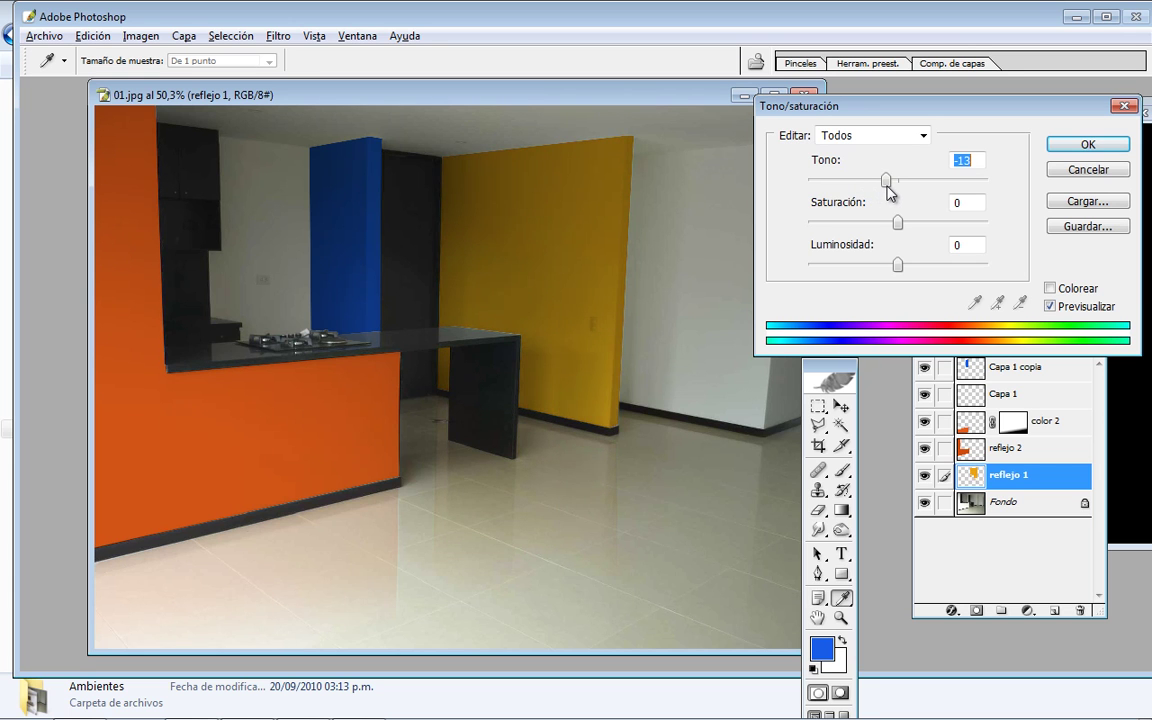
pyautogui.moveTo(897, 222); pyautogui.dragTo(841, 222)
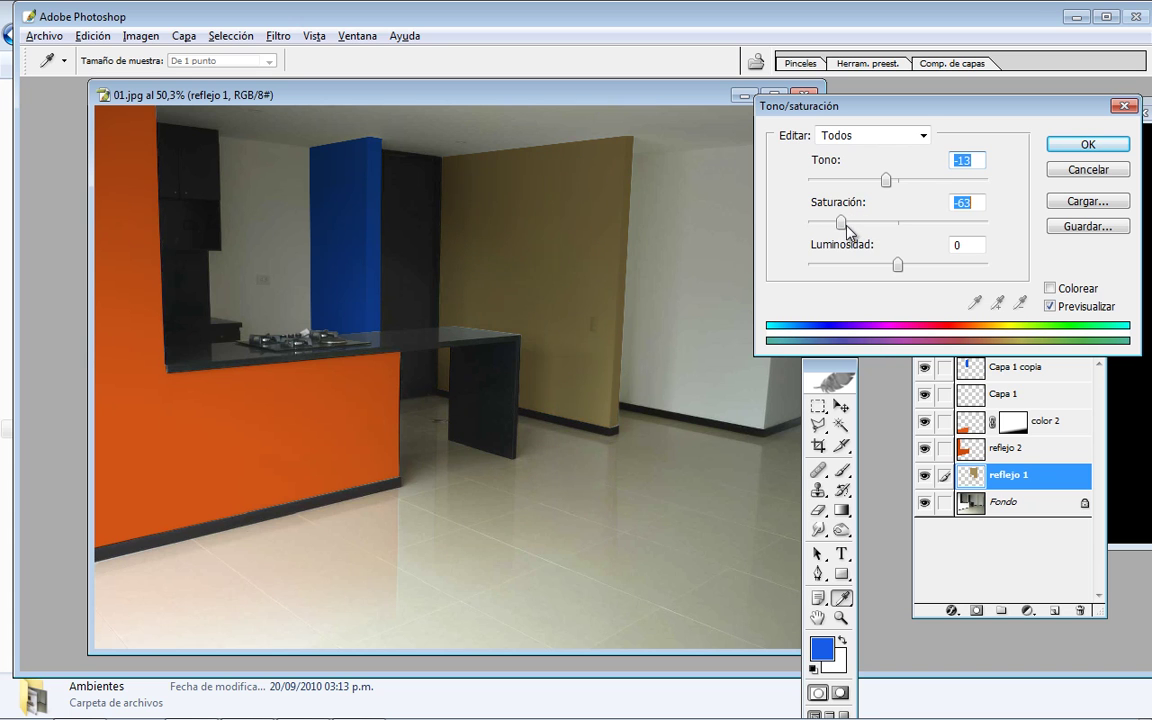
pyautogui.moveTo(898, 265); pyautogui.dragTo(908, 265)
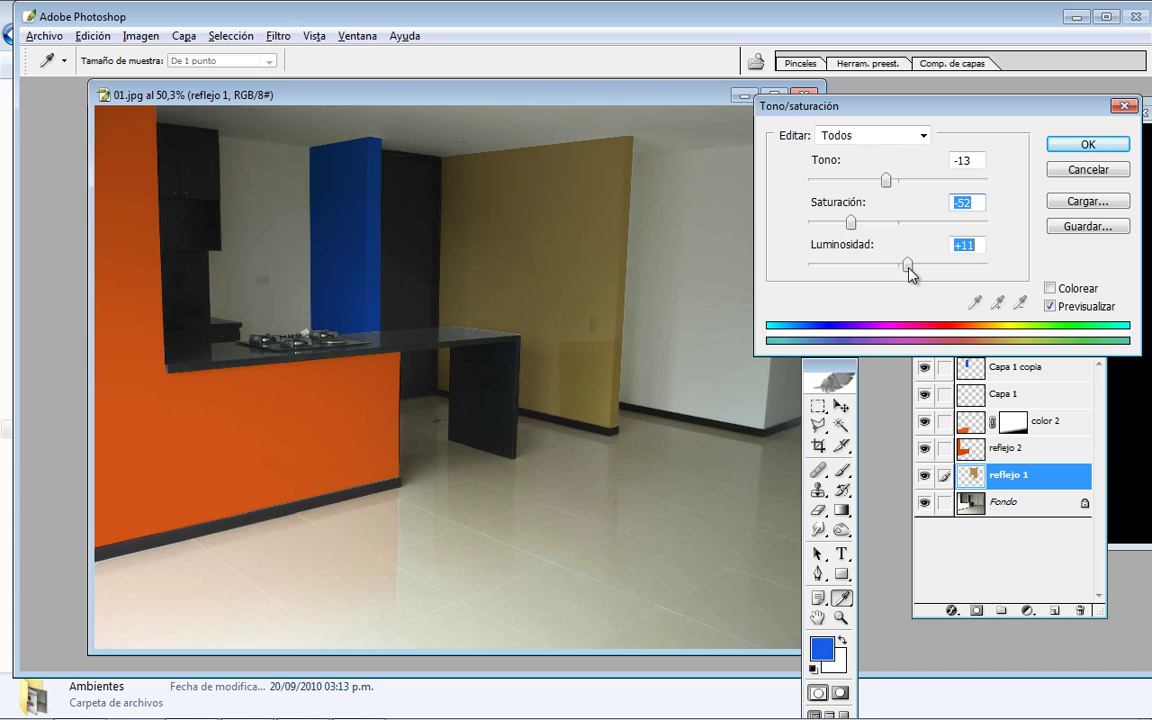
pyautogui.moveTo(886, 180)
pyautogui.mouseDown()
pyautogui.moveTo(938, 184)
pyautogui.moveTo(823, 190)
pyautogui.moveTo(836, 190)
pyautogui.moveTo(829, 226)
pyautogui.mouseUp()
pyautogui.click(1050, 150)
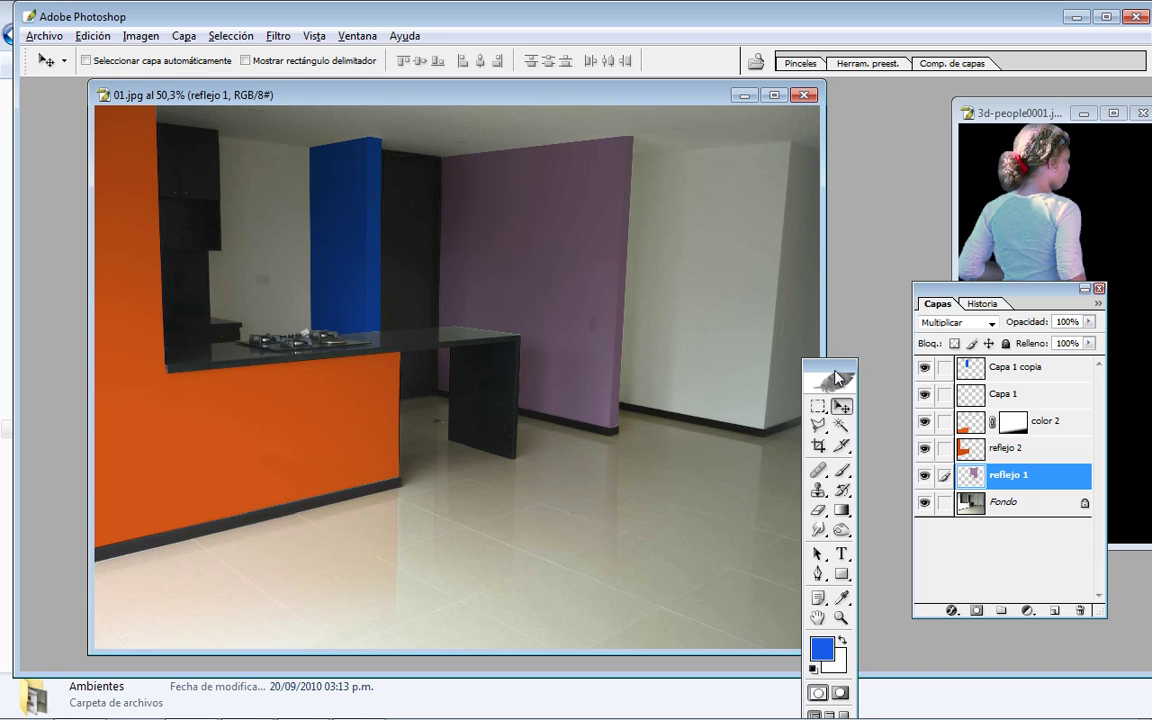
# Select the woman in 3d-people0001.jpg by Magic Wand-picking the black background and inverting
pyautogui.moveTo(838, 377); pyautogui.dragTo(871, 408)
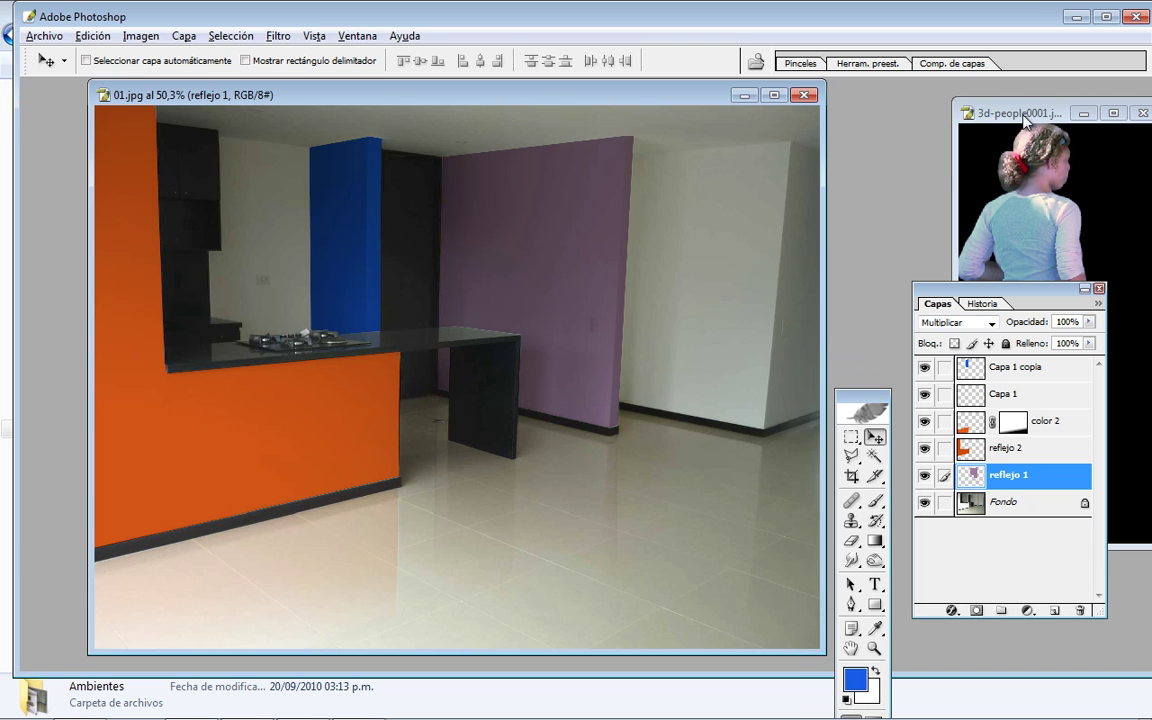
pyautogui.moveTo(1024, 120); pyautogui.dragTo(203, 122)
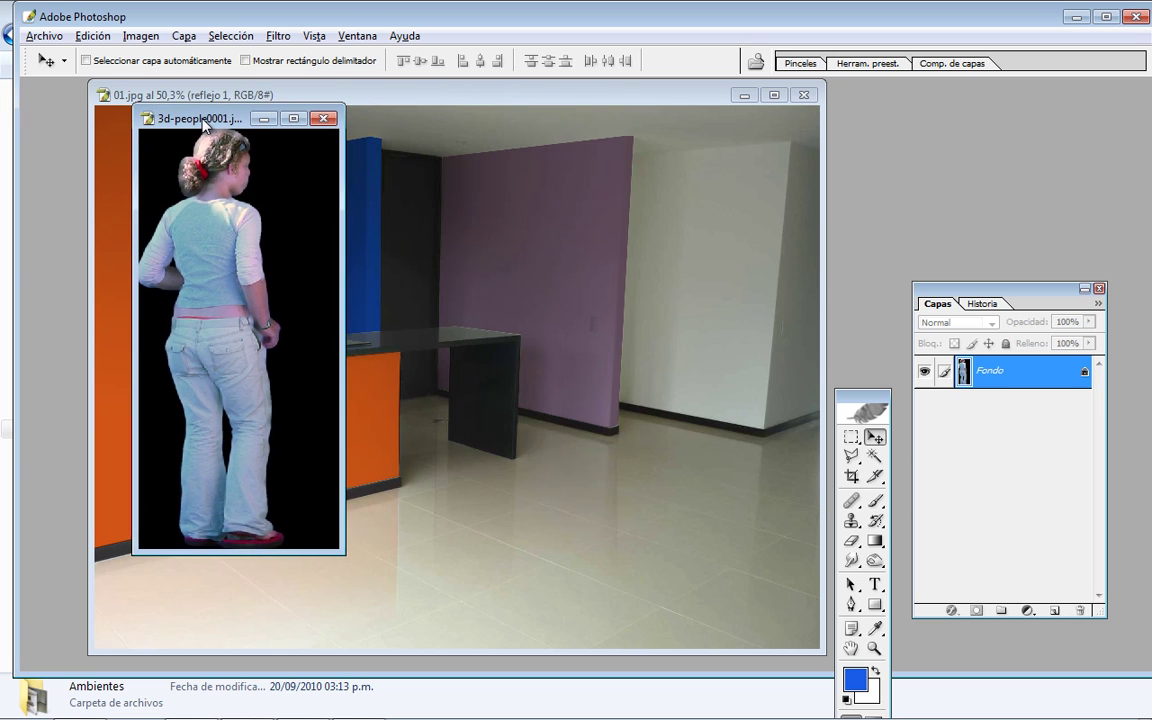
pyautogui.press('w')
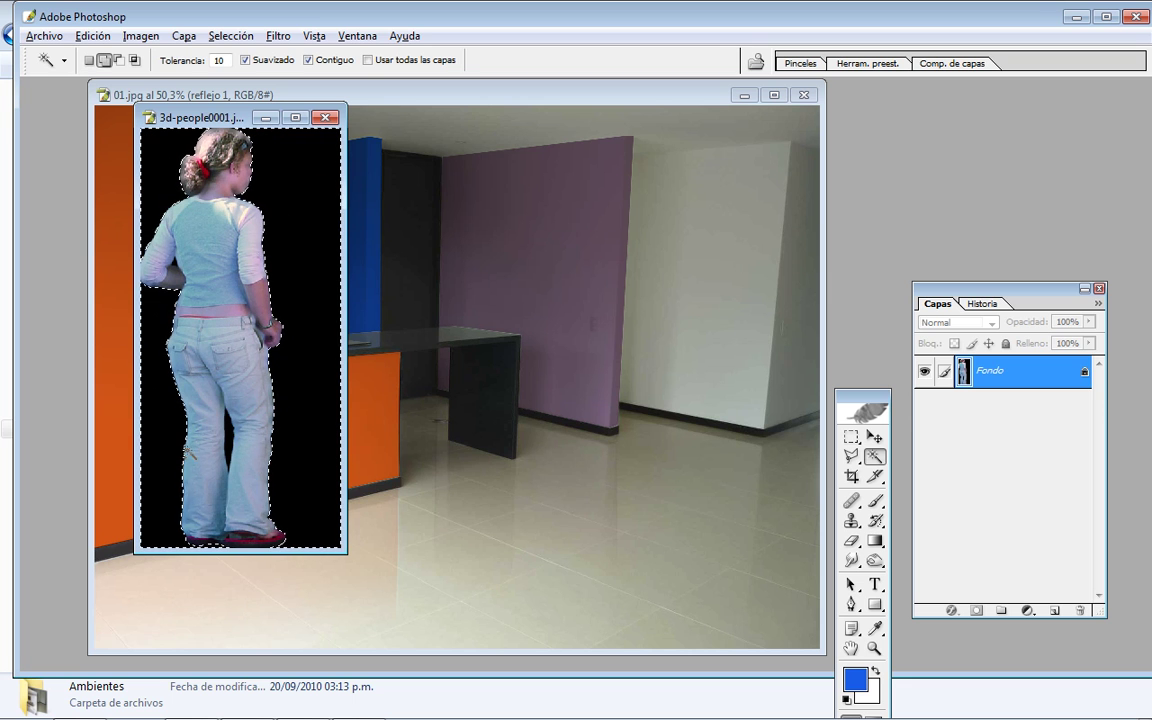
pyautogui.click(232, 432)
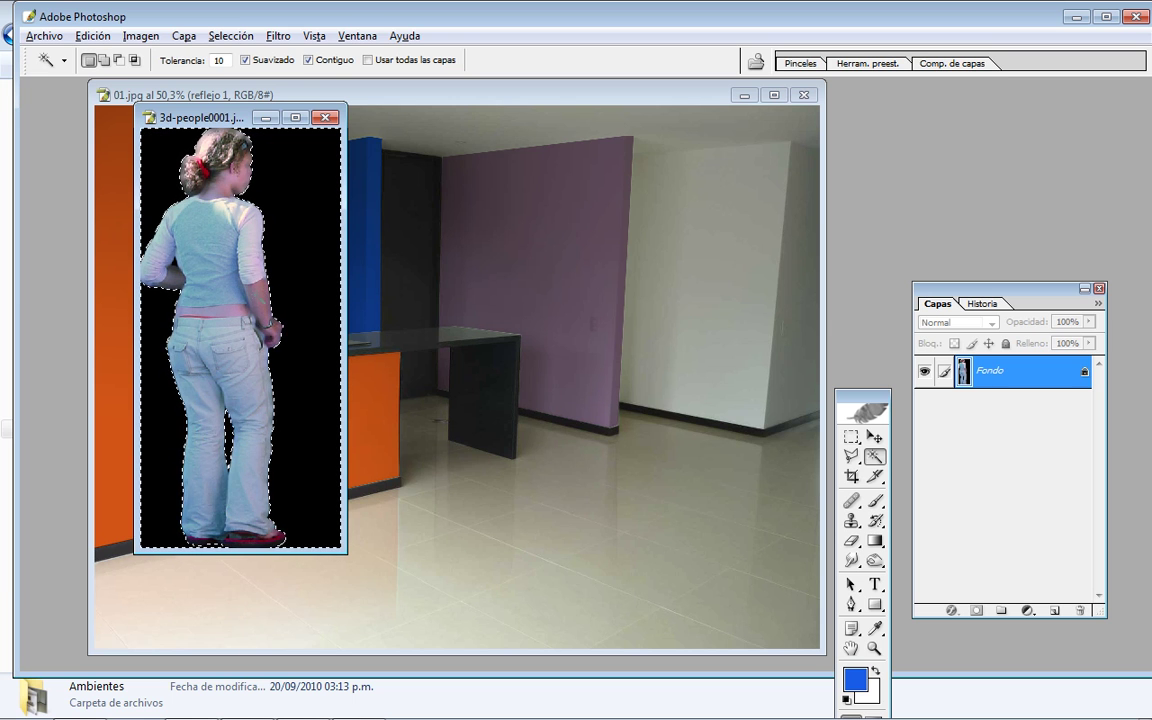
pyautogui.click(240, 40)
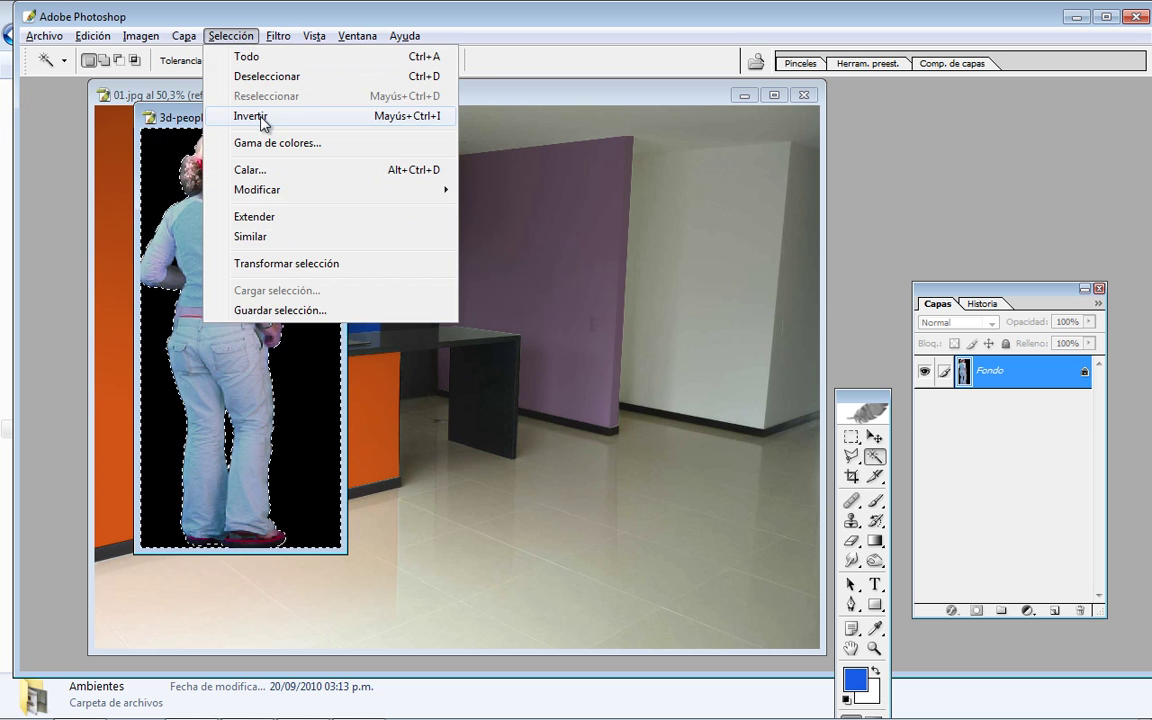
pyautogui.click(260, 116)
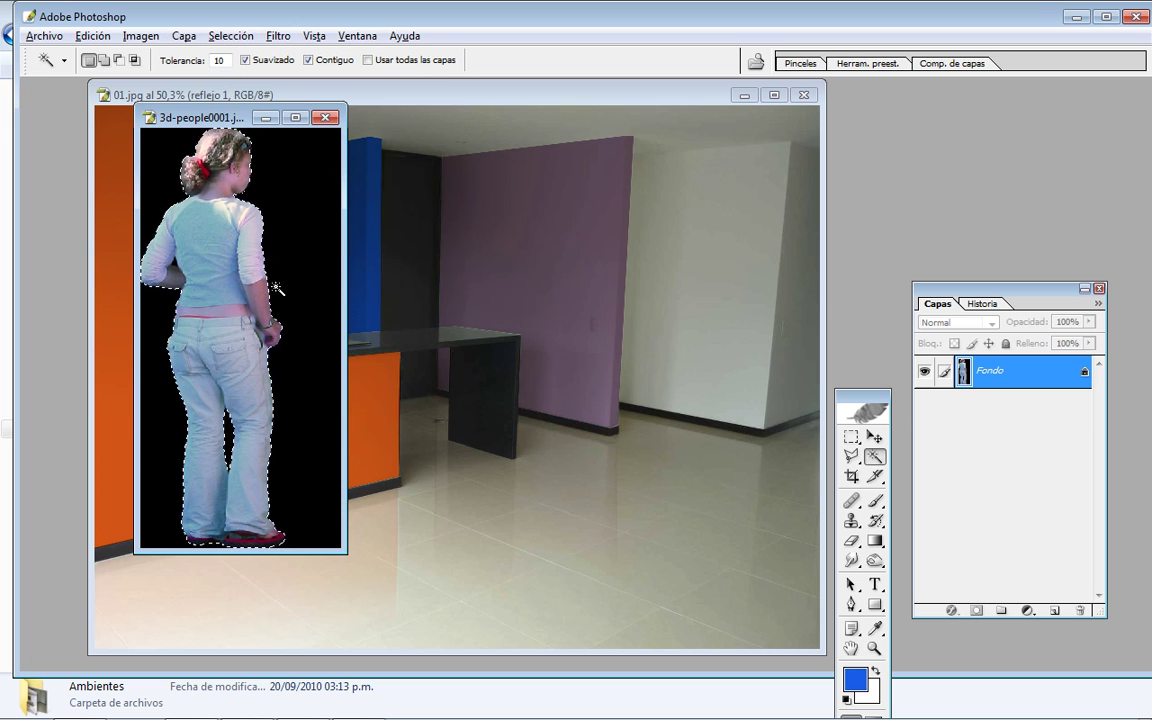
# Copy the woman and paste her into 01.jpg as new layer Capa 2
pyautogui.click(93, 36)
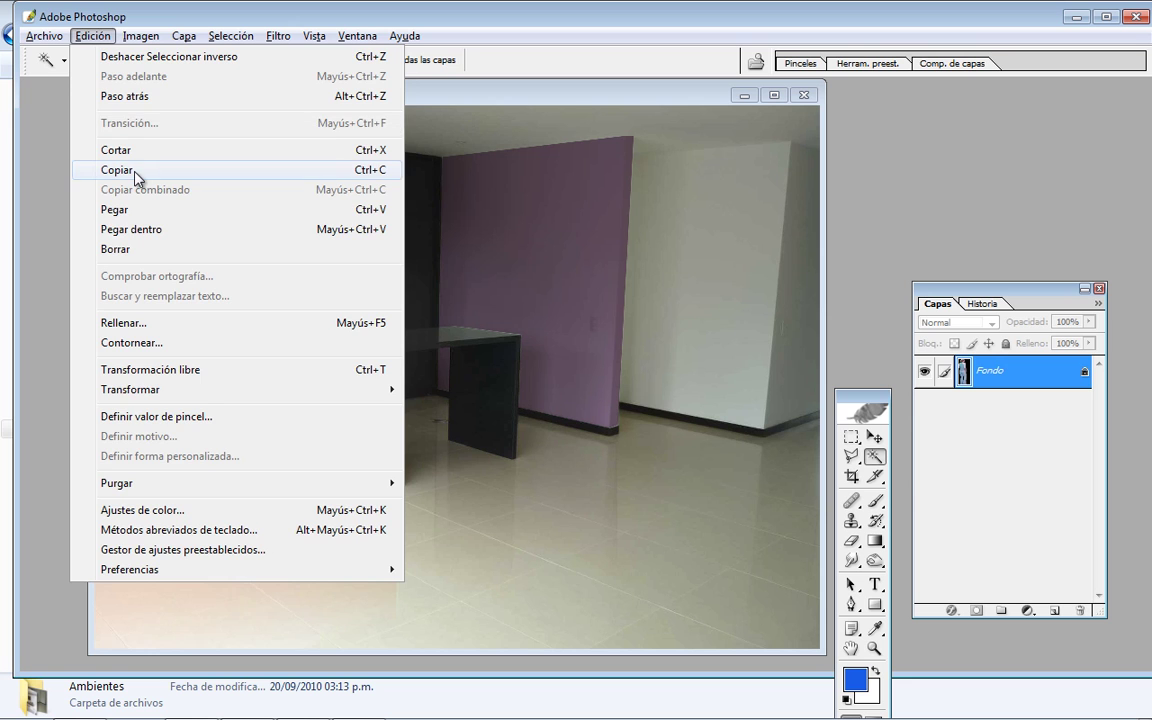
pyautogui.click(135, 170)
pyautogui.click(517, 100)
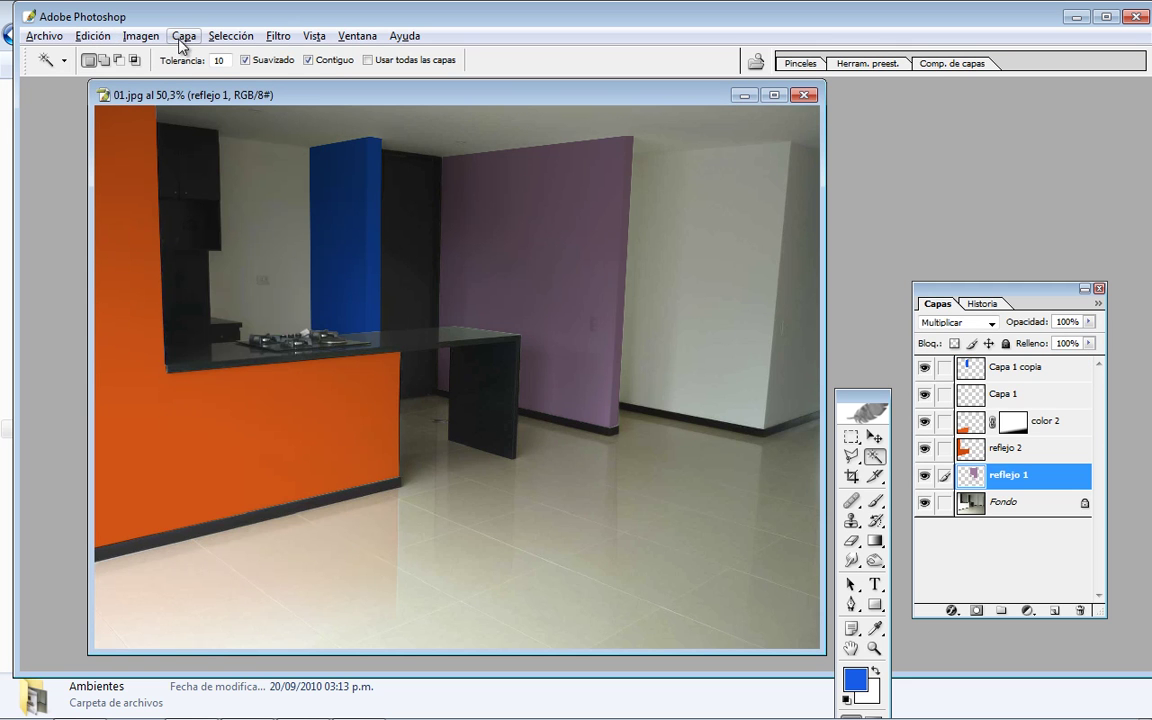
pyautogui.click(93, 36)
pyautogui.click(118, 210)
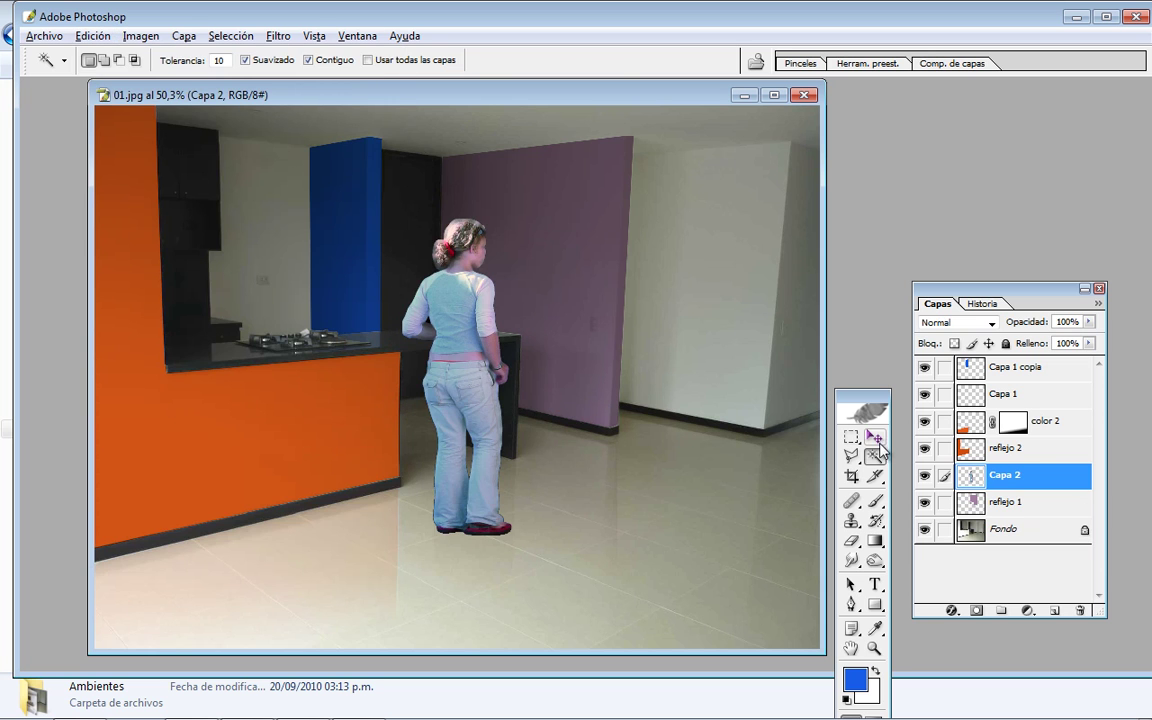
# Move the woman about 160 px right on the floor and zoom in on her legs
pyautogui.click(875, 437)
pyautogui.rightClick(469, 302)
pyautogui.click(492, 297)
pyautogui.moveTo(458, 283)
pyautogui.mouseDown()
pyautogui.moveTo(618, 280)
pyautogui.moveTo(602, 282)
pyautogui.mouseUp()
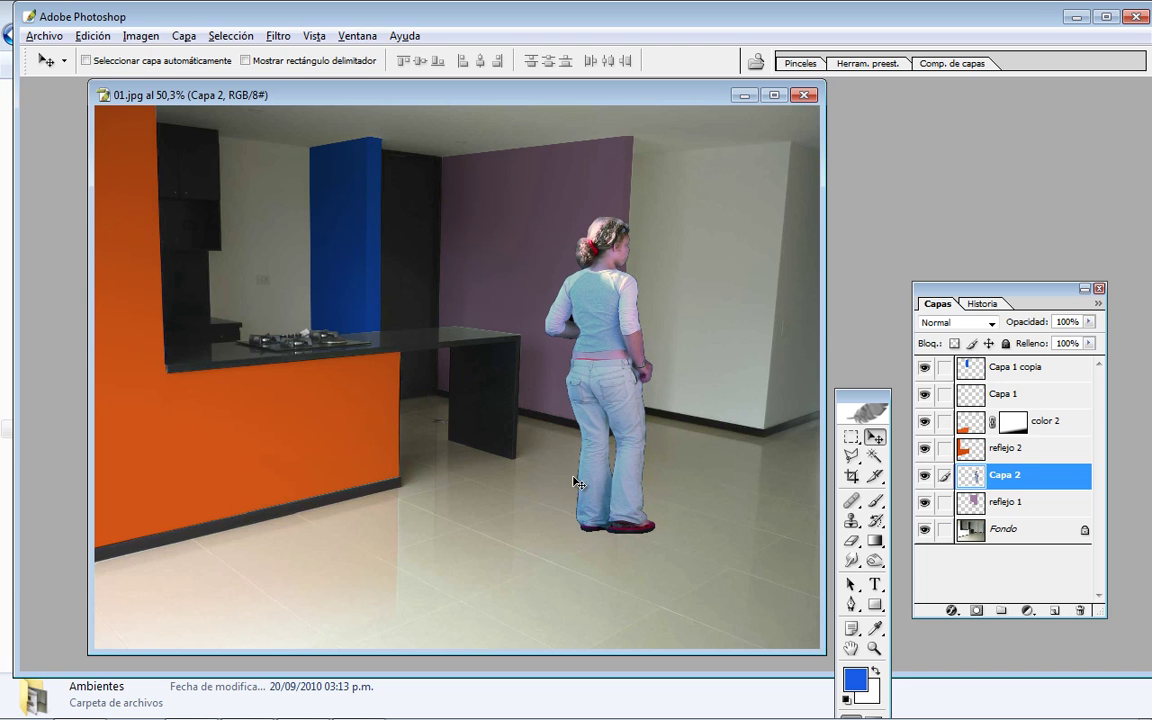
pyautogui.press('z')
pyautogui.moveTo(550, 416); pyautogui.dragTo(598, 498)
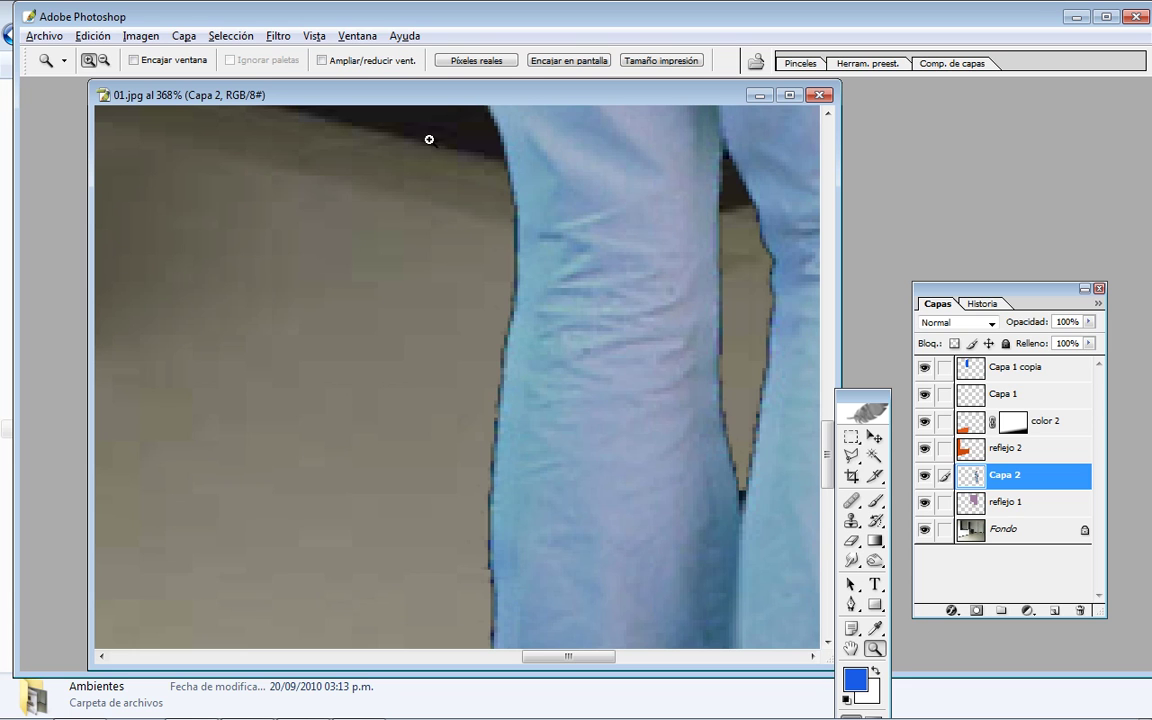
# Load the saved selection of her legs and contract it by 1 px
pyautogui.click(231, 35)
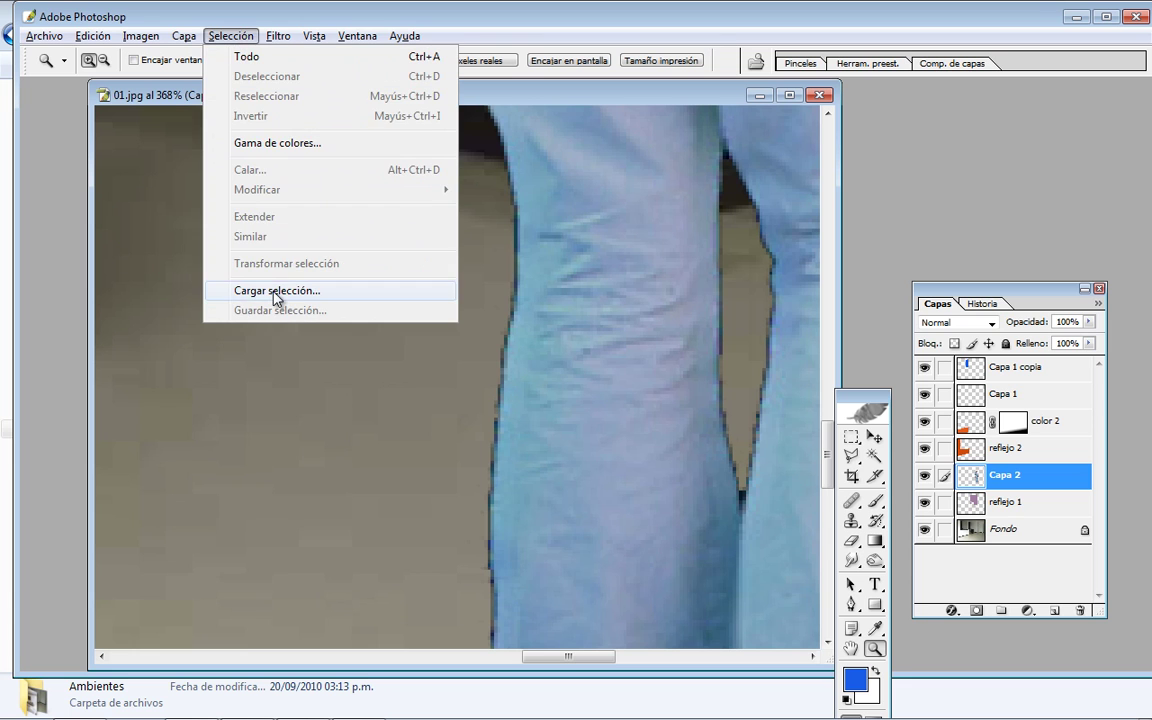
pyautogui.click(310, 293)
pyautogui.click(700, 268)
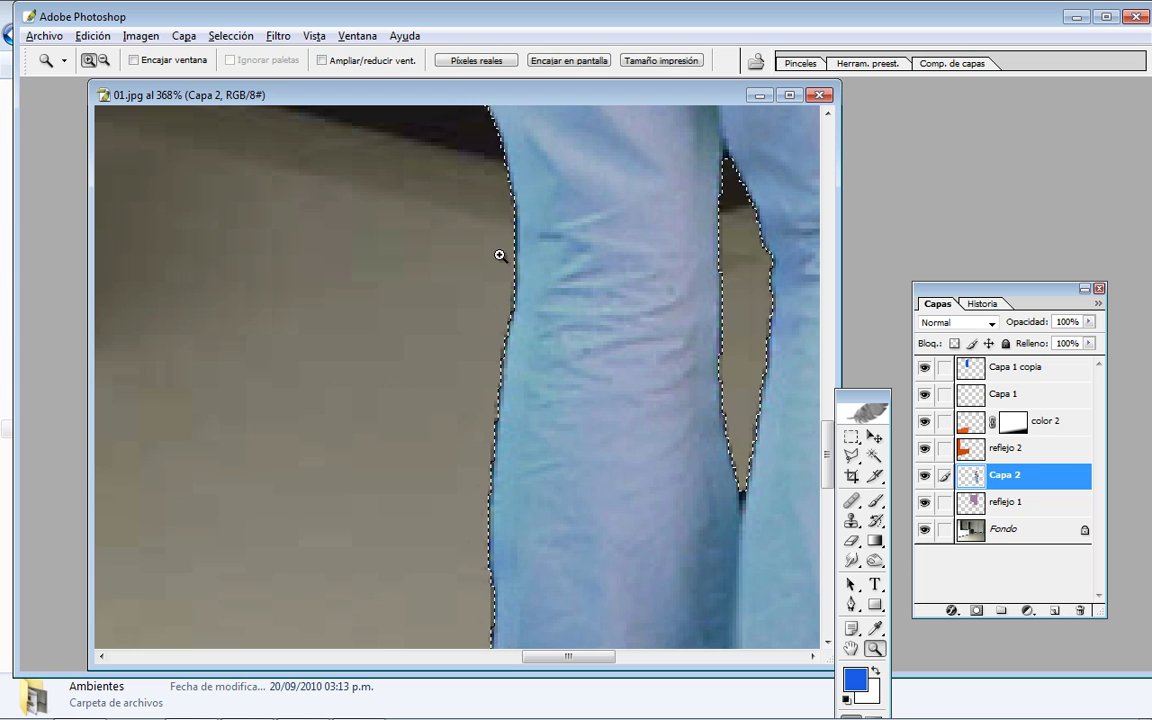
pyautogui.click(233, 40)
pyautogui.moveTo(300, 189)
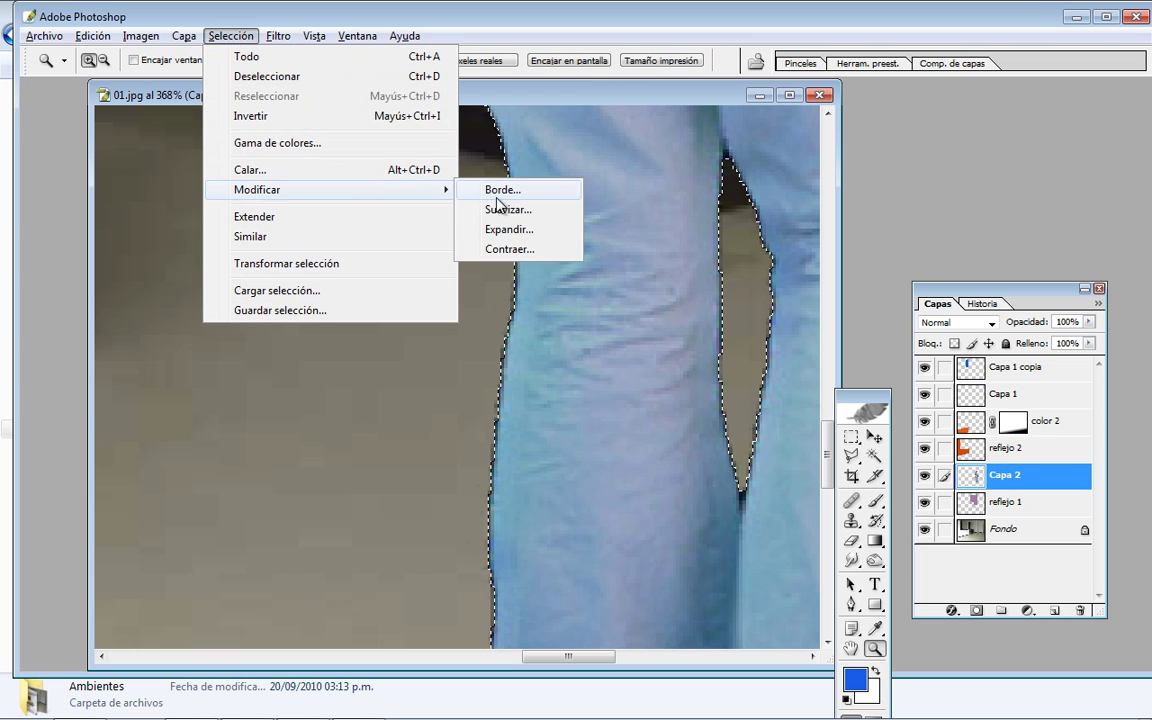
pyautogui.click(517, 250)
pyautogui.write('1')
pyautogui.click(643, 347)
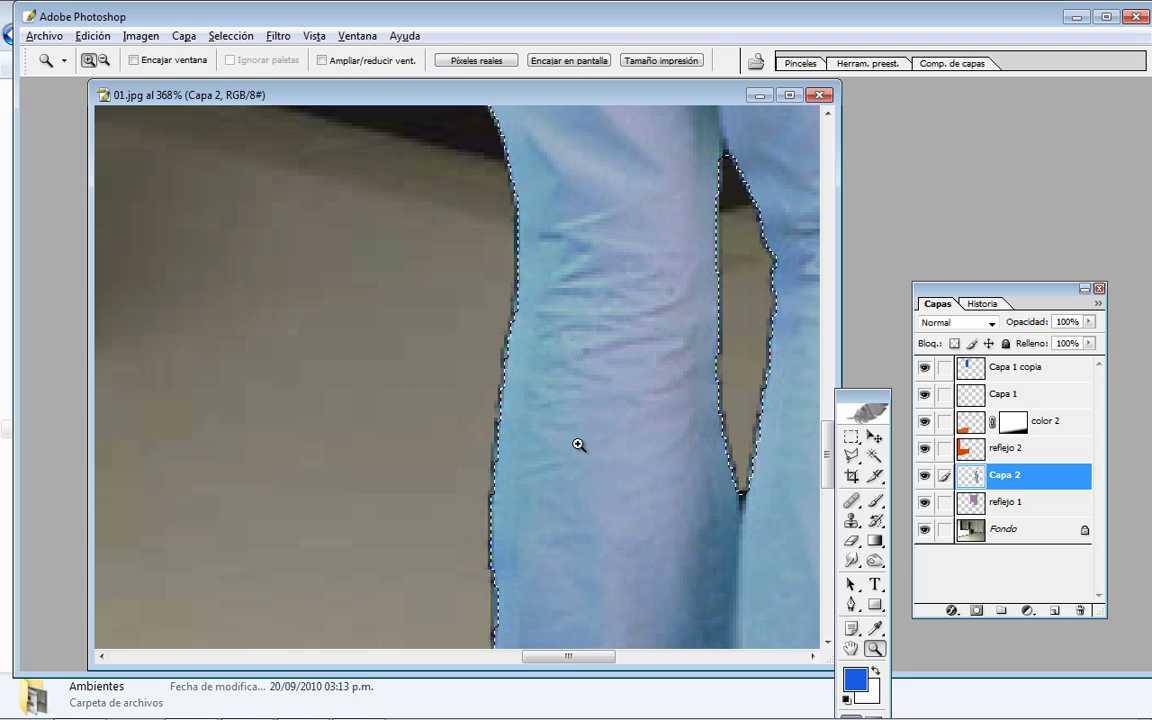
# Deselect and fit the whole room image in the window
pyautogui.click(231, 36)
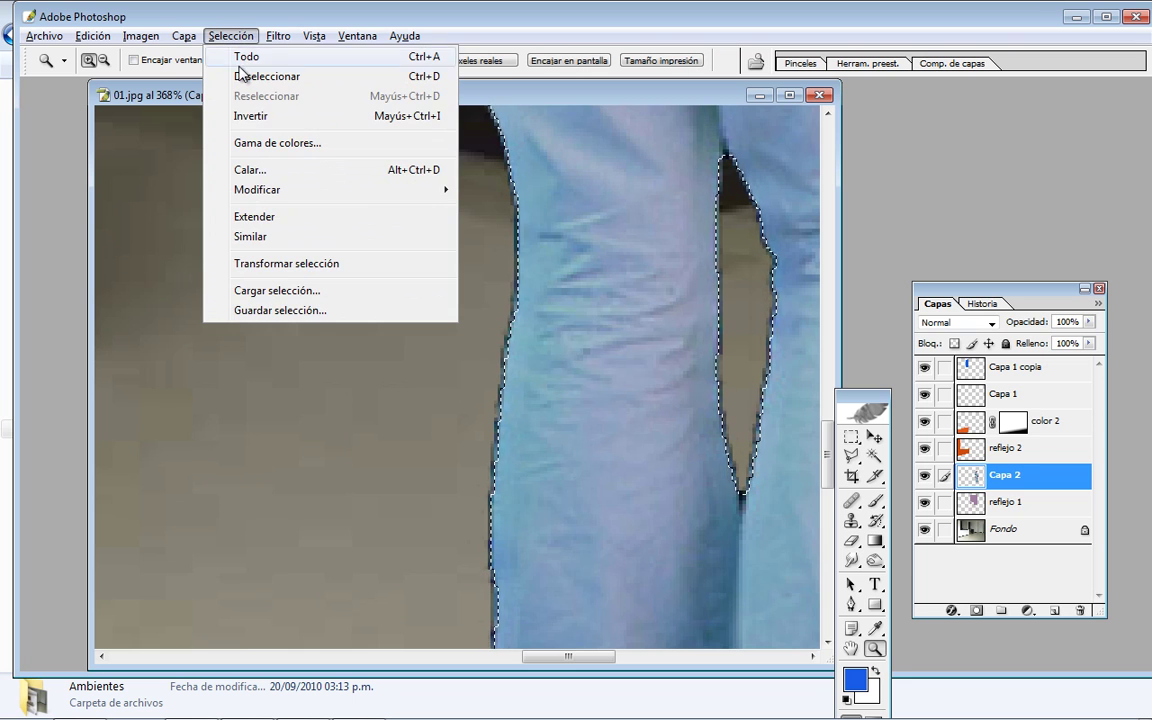
pyautogui.click(240, 117)
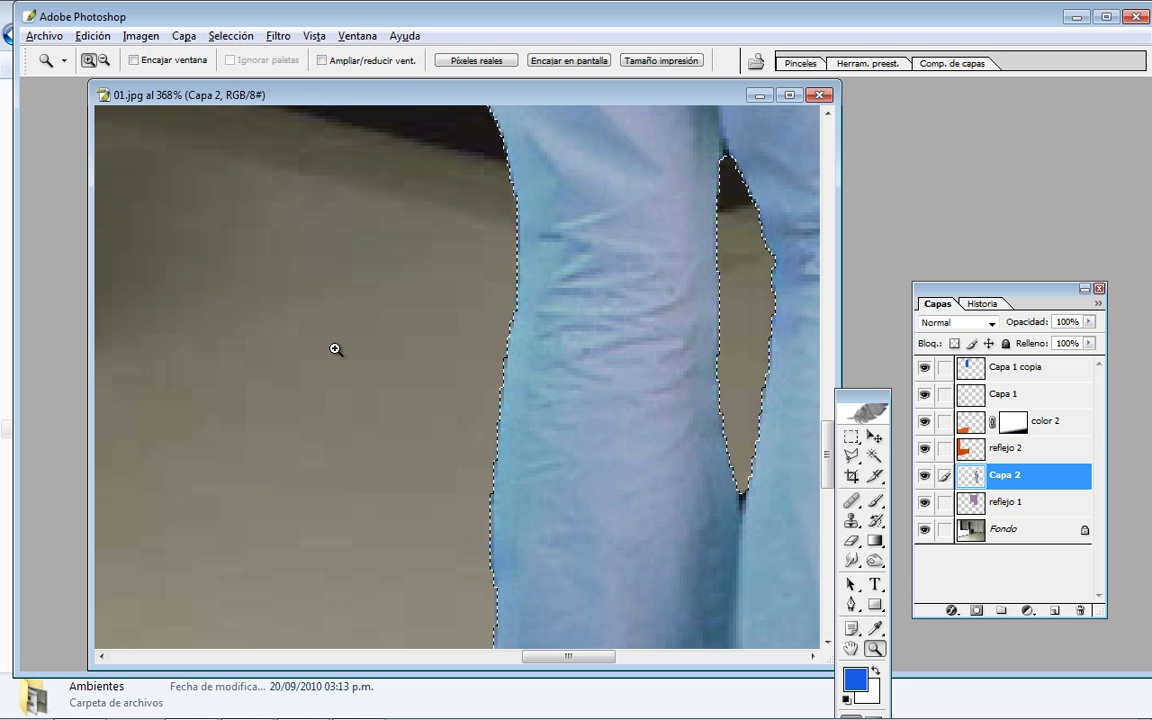
pyautogui.hotkey('ctrl', 'd')
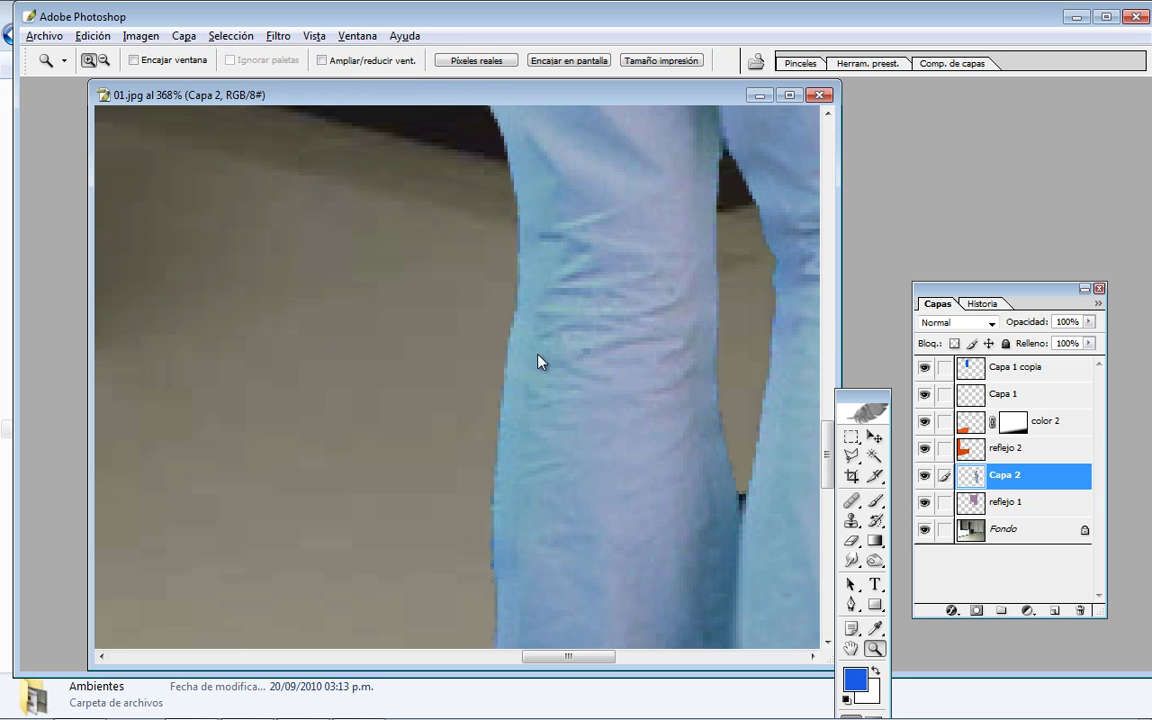
pyautogui.hotkey('ctrl', '0')
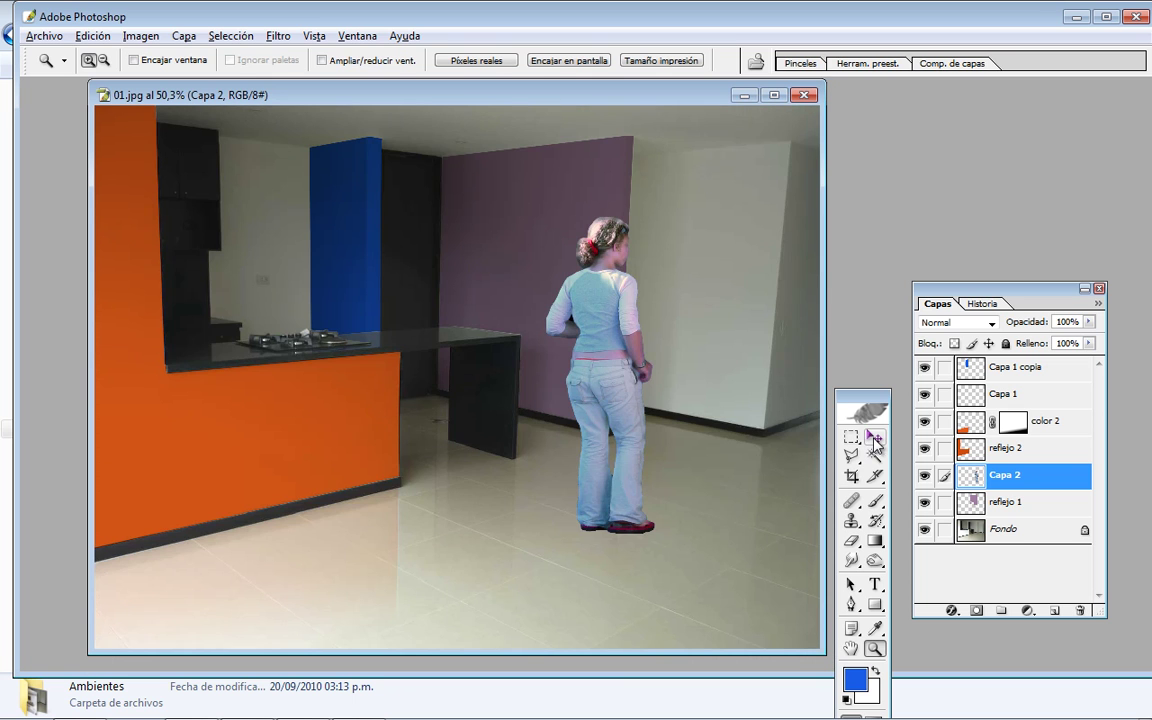
# Nudge the woman slightly left and duplicate her layer as Capa 2 copia
pyautogui.click(875, 437)
pyautogui.rightClick(545, 282)
pyautogui.click(562, 289)
pyautogui.moveTo(593, 313); pyautogui.dragTo(545, 305)
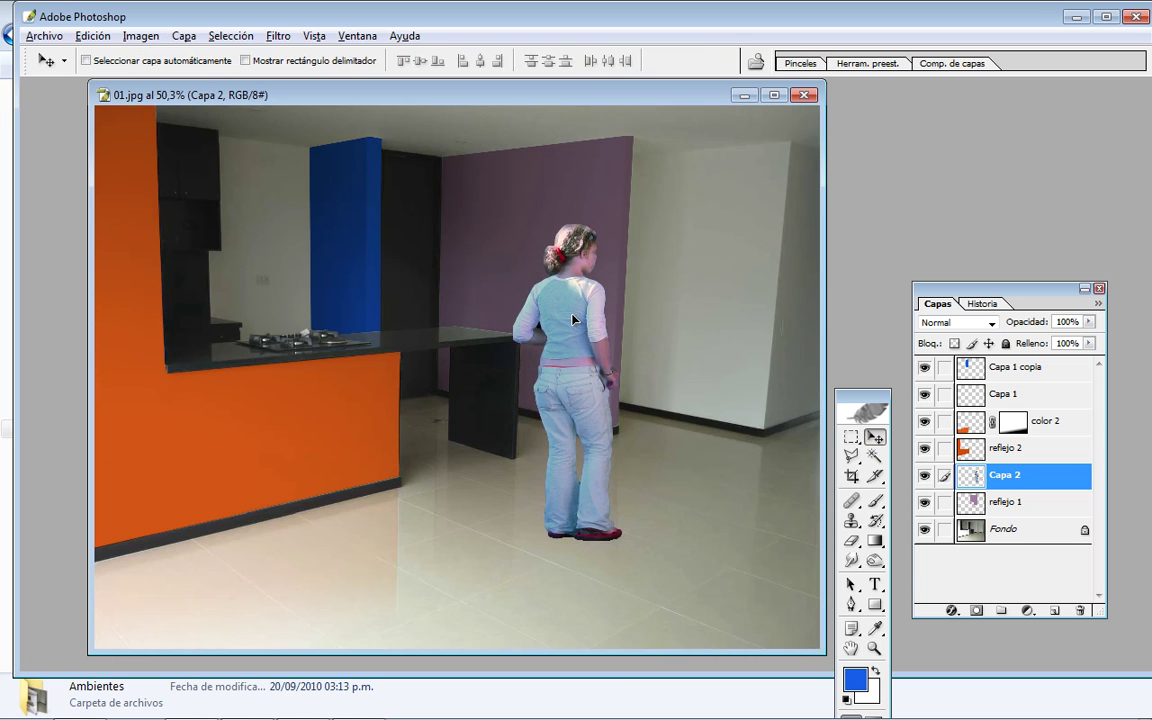
pyautogui.rightClick(1020, 484)
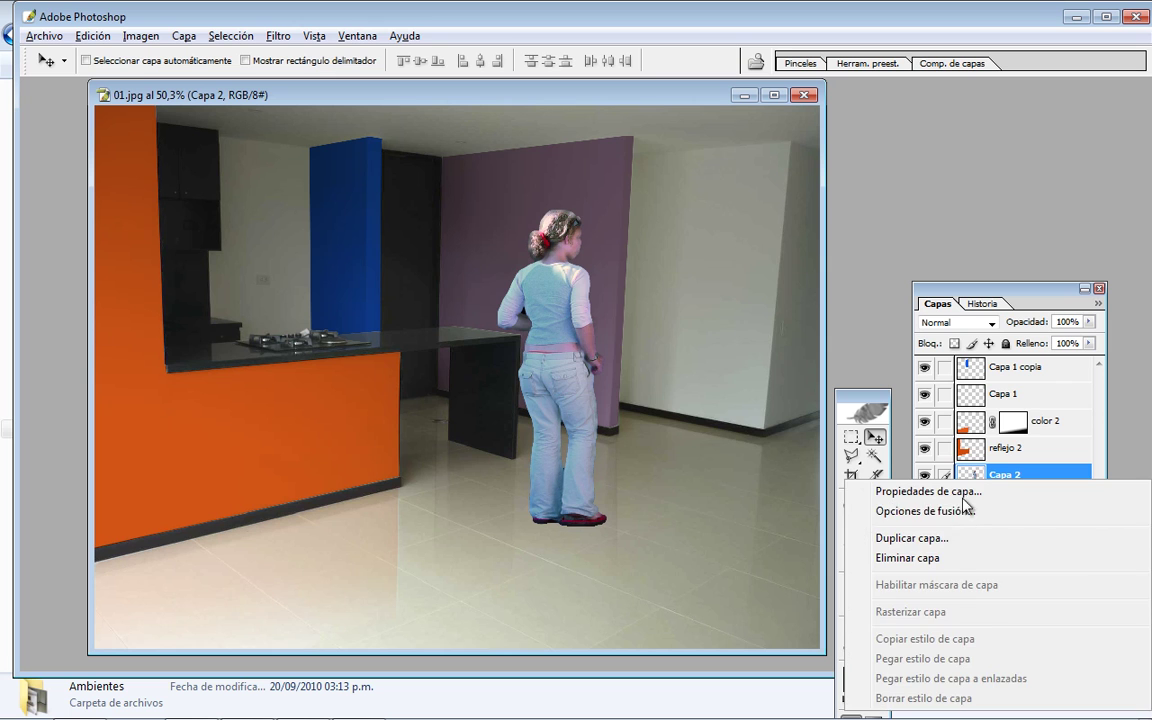
pyautogui.click(890, 538)
pyautogui.press('Return')
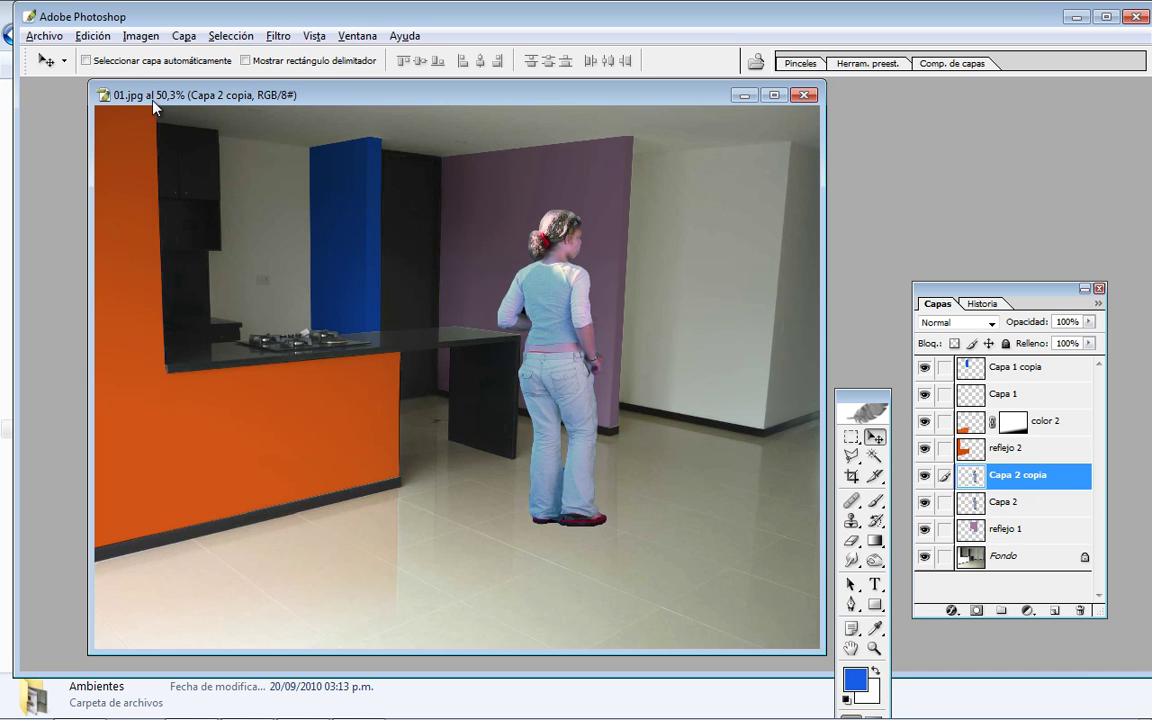
# Flip the copy vertically, place it beneath her feet and below Capa 2 at 13% opacity
pyautogui.click(92, 36)
pyautogui.moveTo(140, 389)
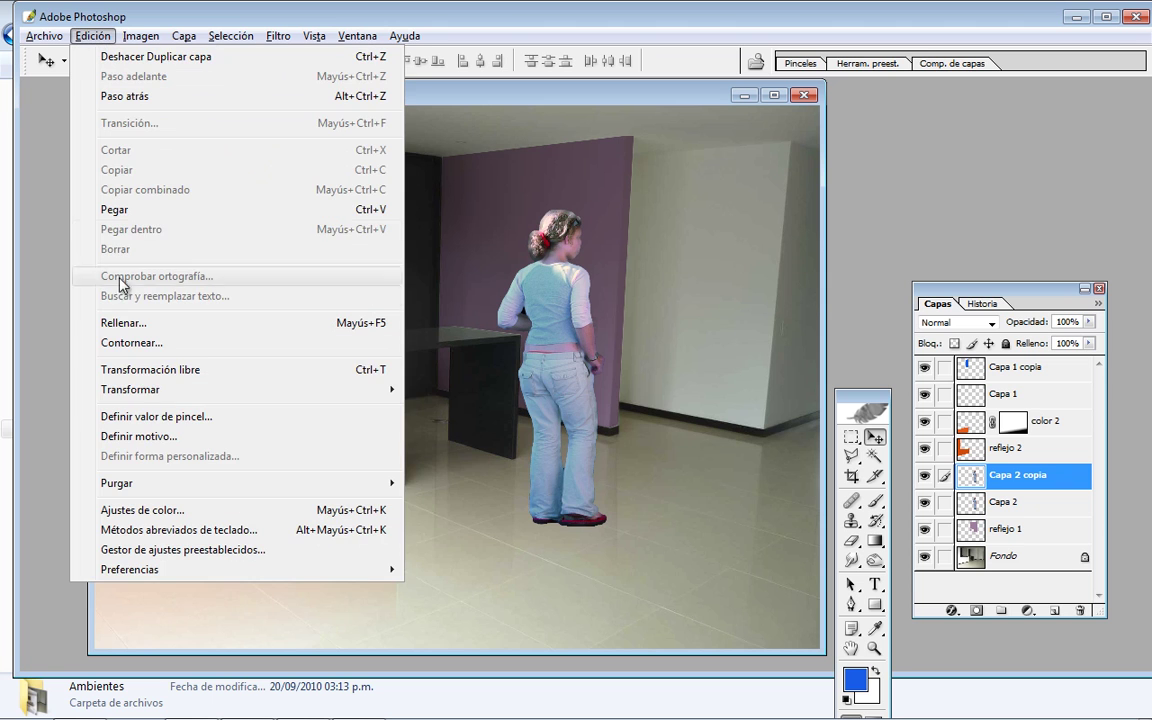
pyautogui.click(148, 370)
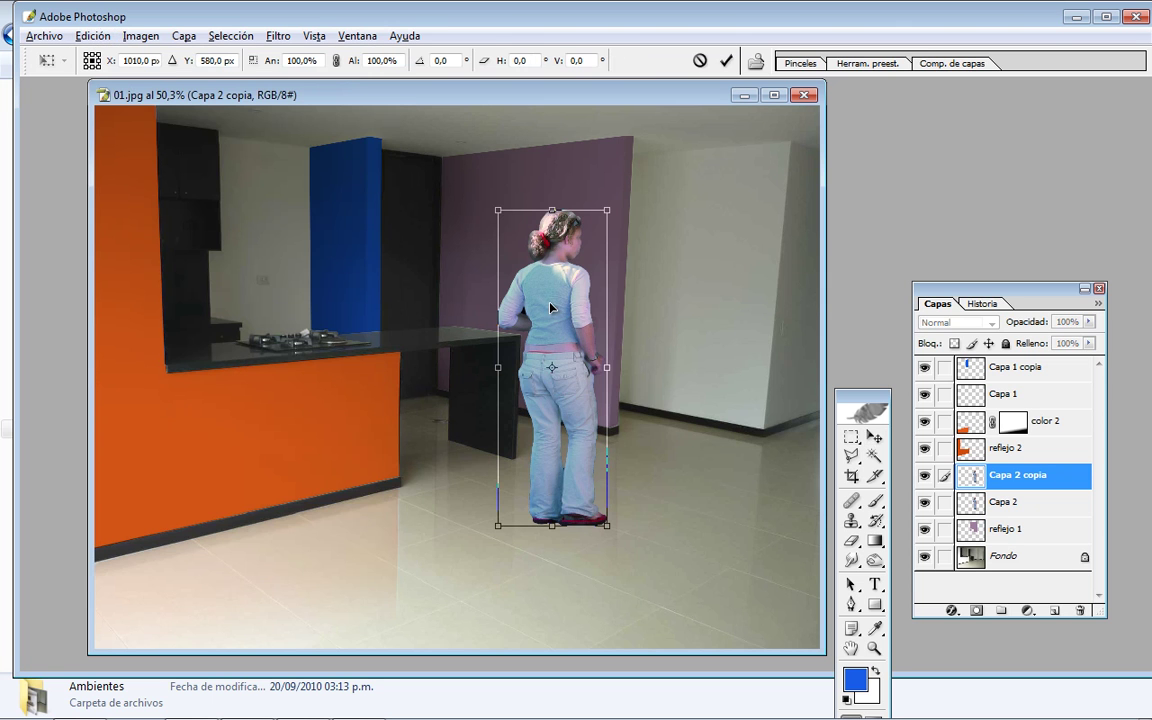
pyautogui.rightClick(551, 307)
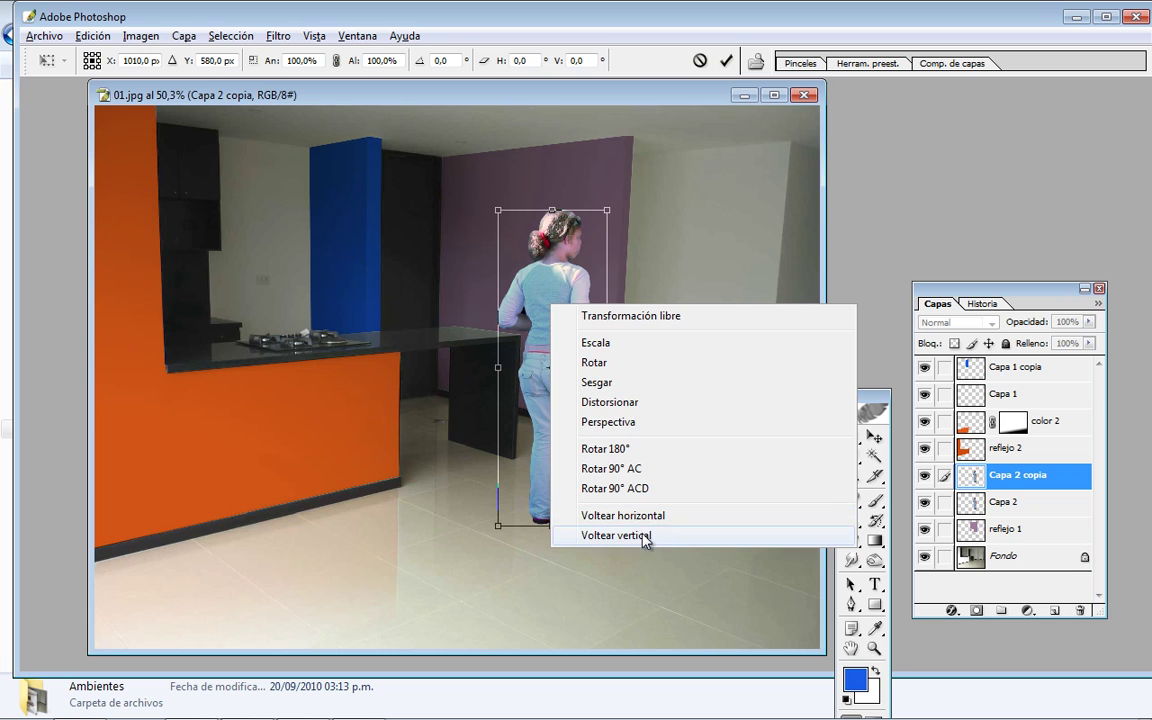
pyautogui.click(646, 535)
pyautogui.press('Return')
pyautogui.moveTo(558, 293)
pyautogui.mouseDown()
pyautogui.moveTo(587, 329)
pyautogui.moveTo(589, 566)
pyautogui.mouseUp()
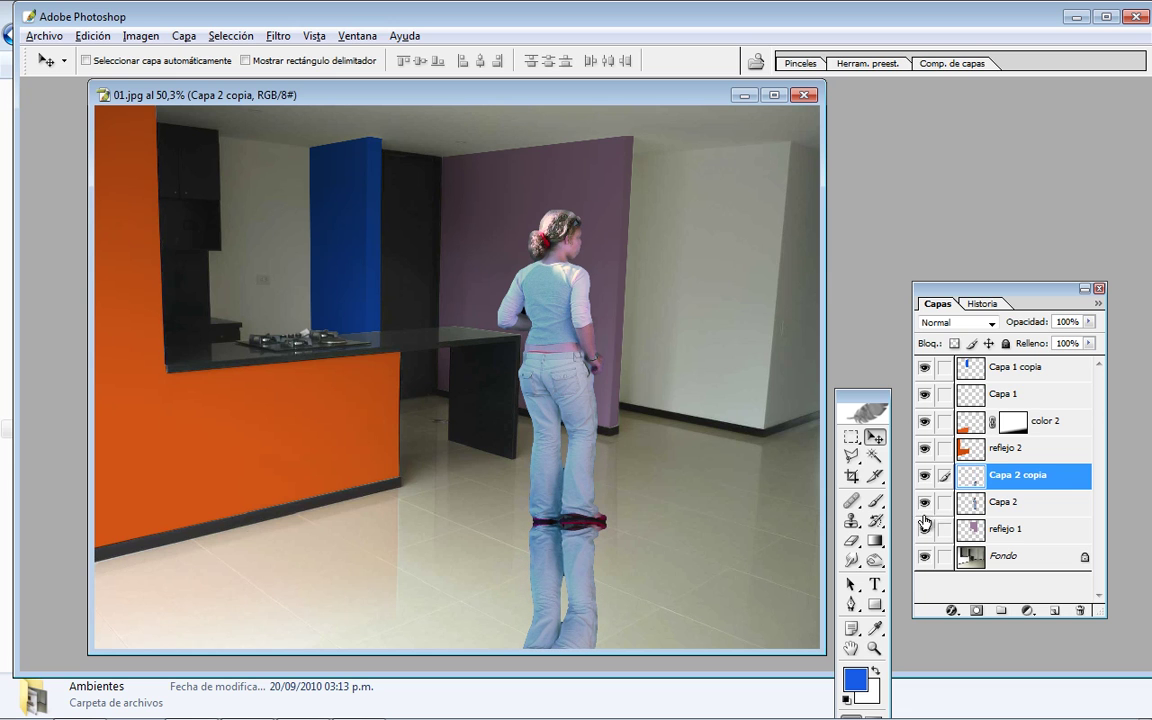
pyautogui.moveTo(1010, 475); pyautogui.dragTo(1008, 520)
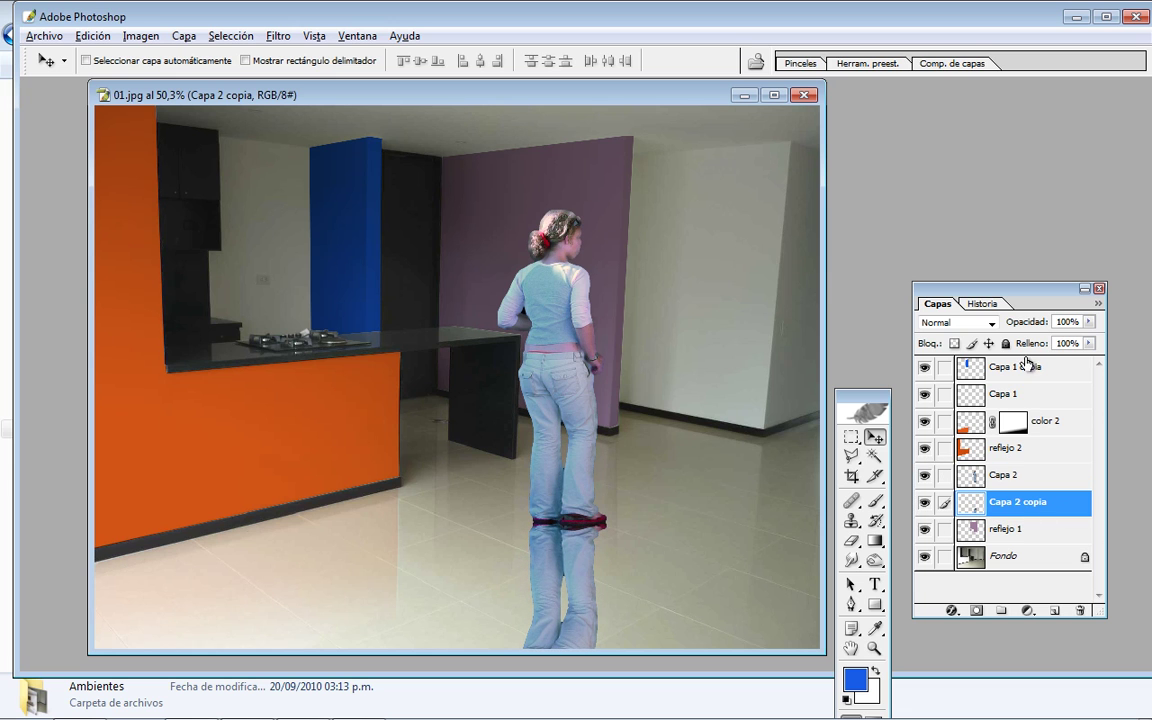
pyautogui.moveTo(1089, 321)
pyautogui.mouseDown()
pyautogui.moveTo(998, 362)
pyautogui.moveTo(1013, 363)
pyautogui.mouseUp()
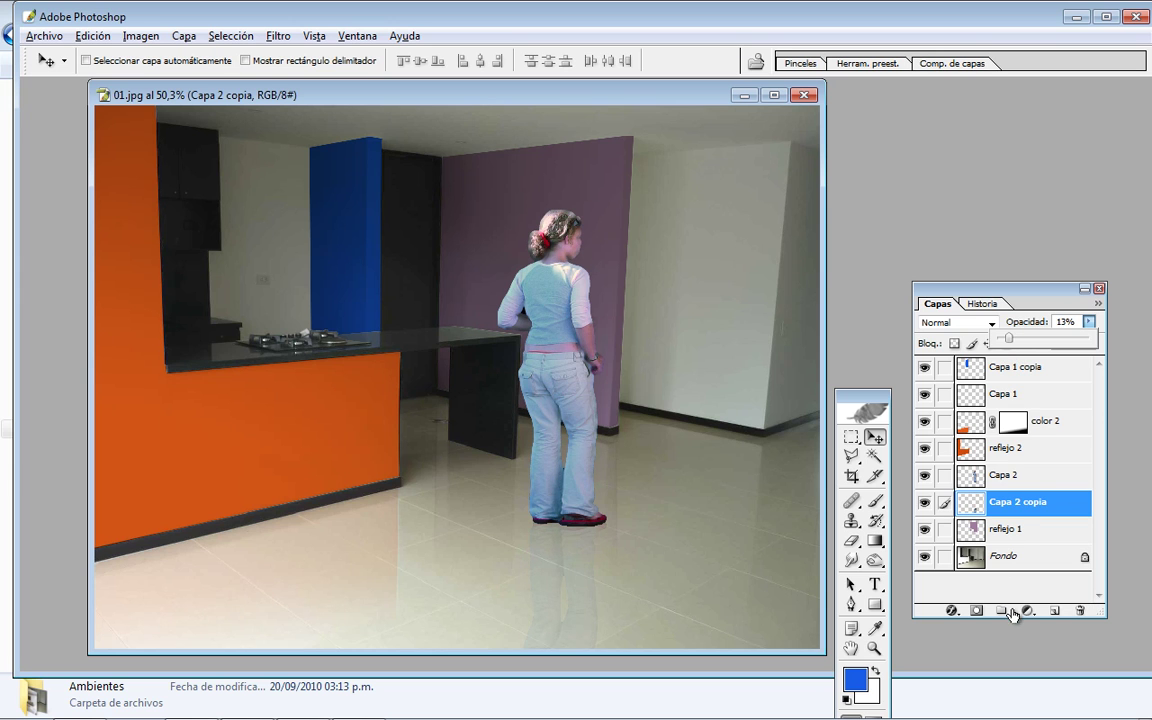
# Mask Capa 2 copia with a downward gradient fade and set its opacity to 15%
pyautogui.click(976, 611)
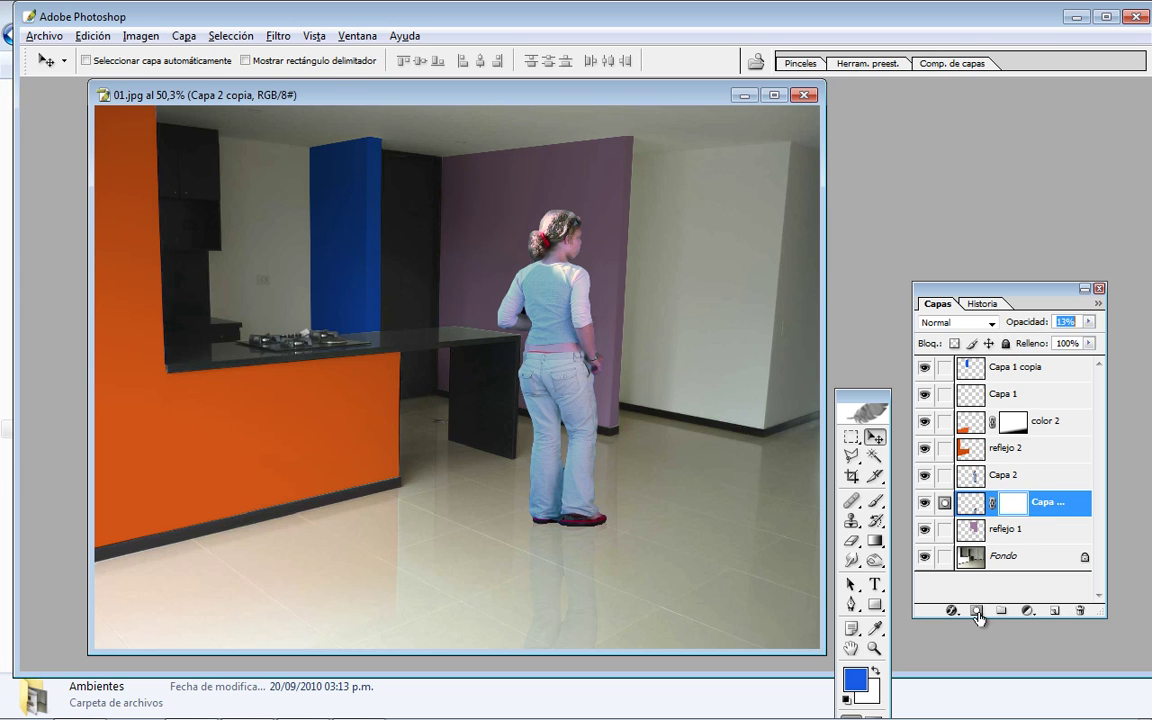
pyautogui.click(877, 543)
pyautogui.moveTo(565, 678); pyautogui.dragTo(567, 687)
pyautogui.moveTo(565, 637); pyautogui.dragTo(565, 643)
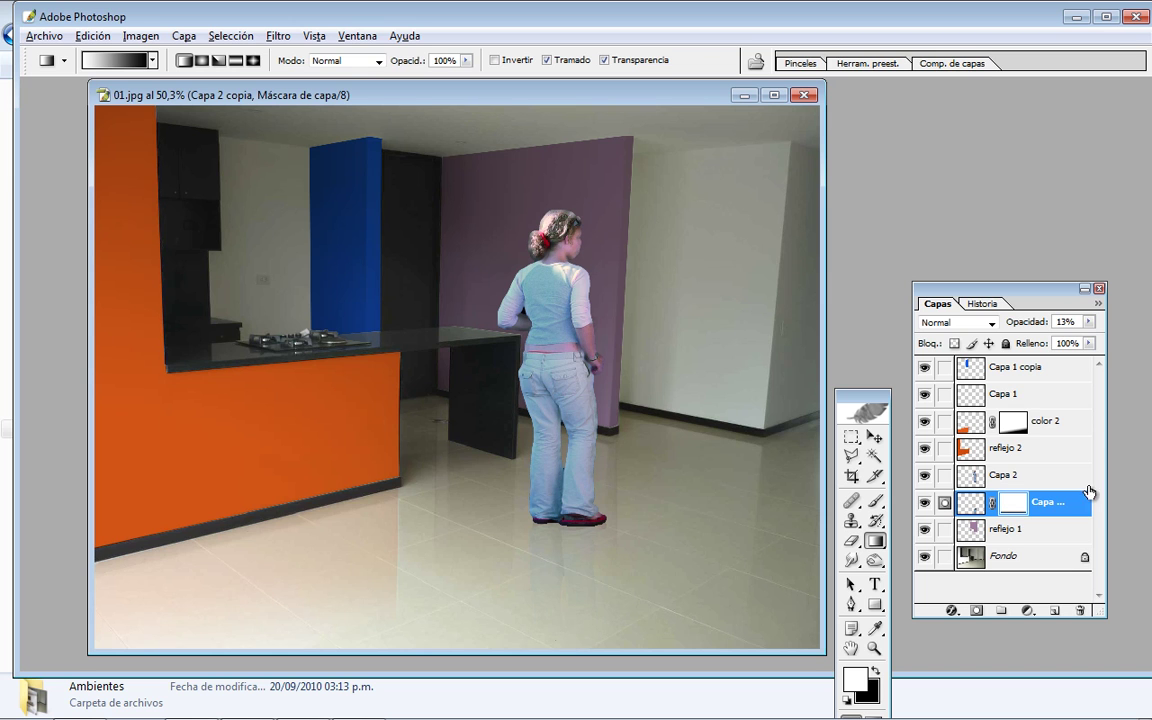
pyautogui.click(1089, 322)
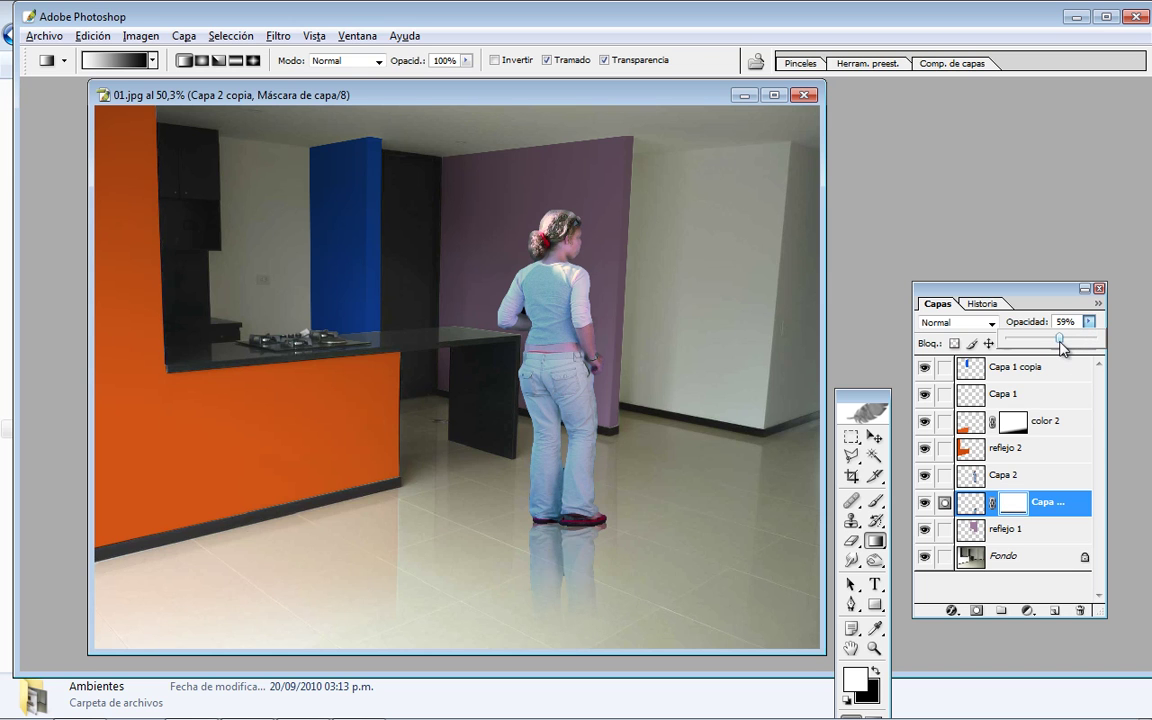
pyautogui.moveTo(569, 556); pyautogui.dragTo(565, 636)
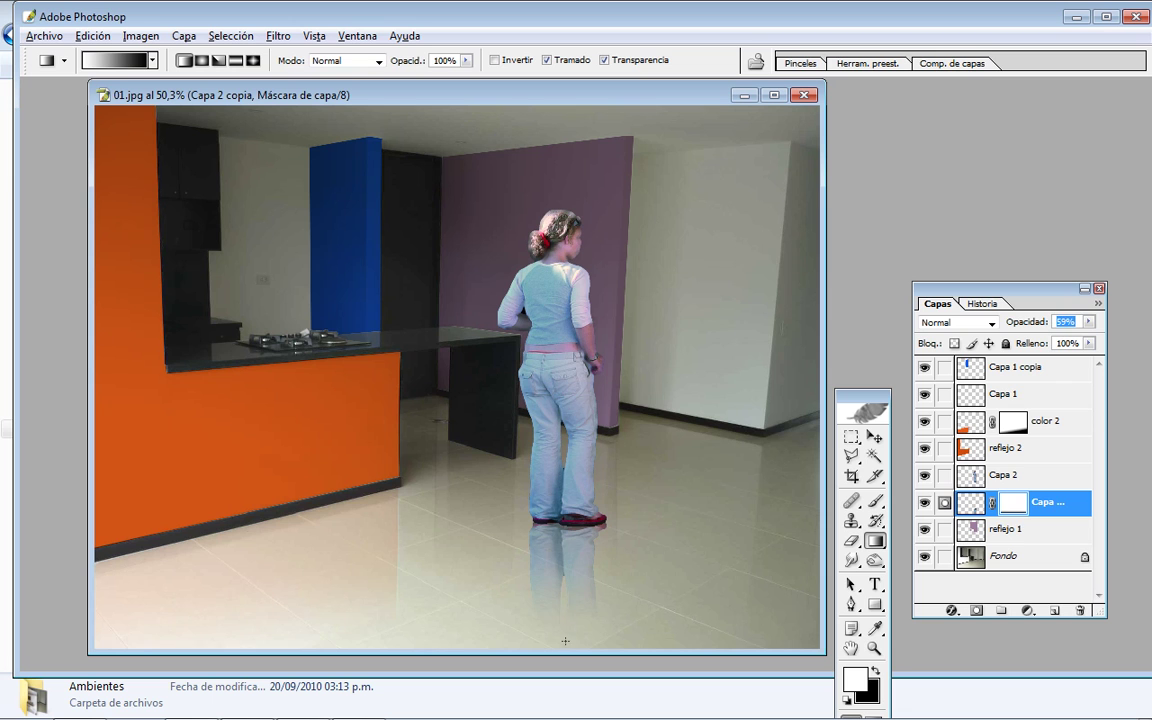
pyautogui.moveTo(1089, 322); pyautogui.dragTo(1020, 352)
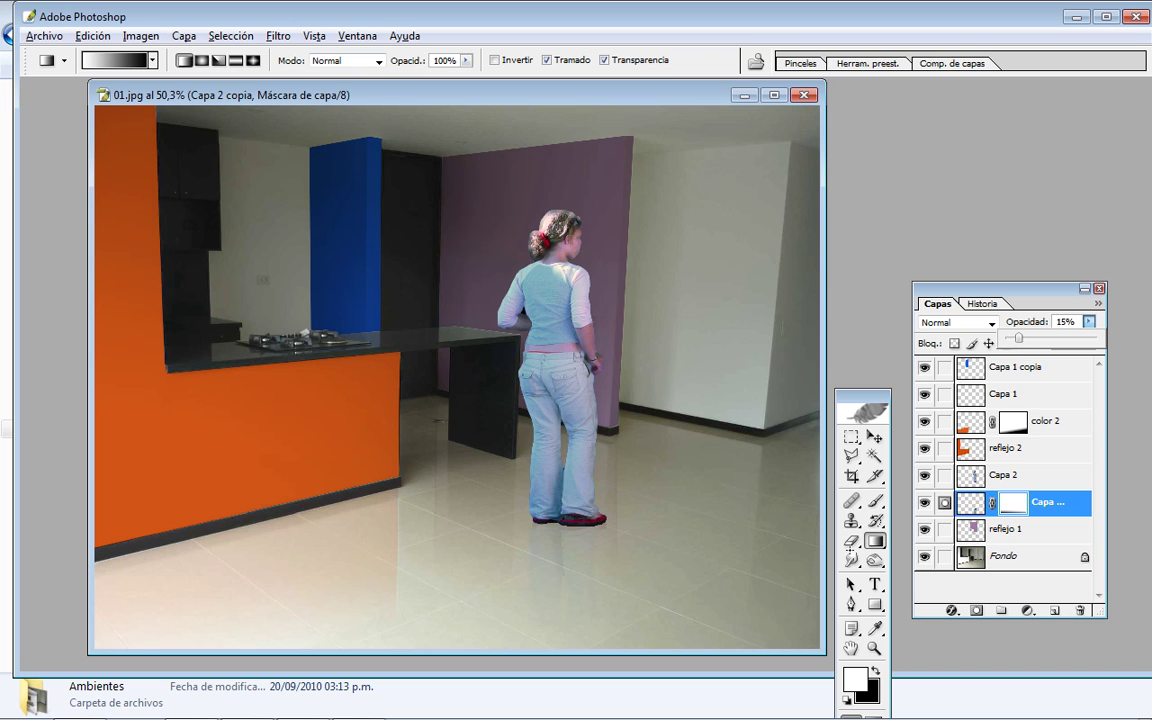
pyautogui.click(1010, 478)
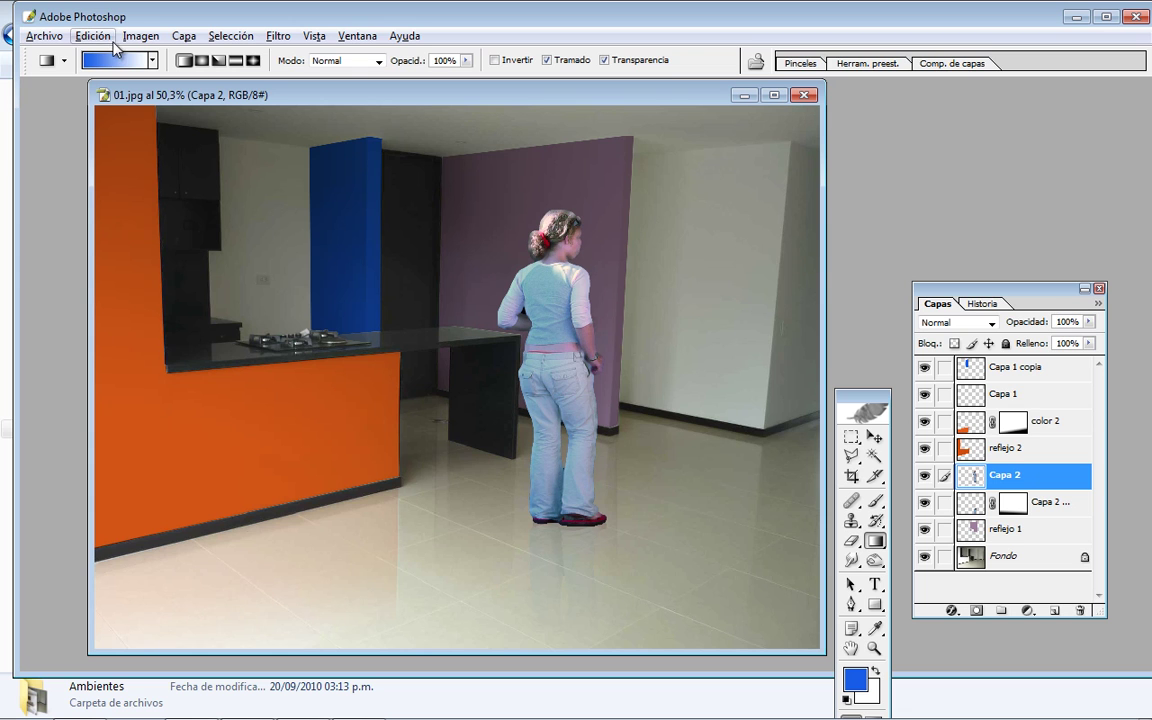
# Duplicate Capa 2 as Capa 2 copia 2 and drag the copy left of the original
pyautogui.click(875, 438)
pyautogui.rightClick(549, 285)
pyautogui.click(580, 291)
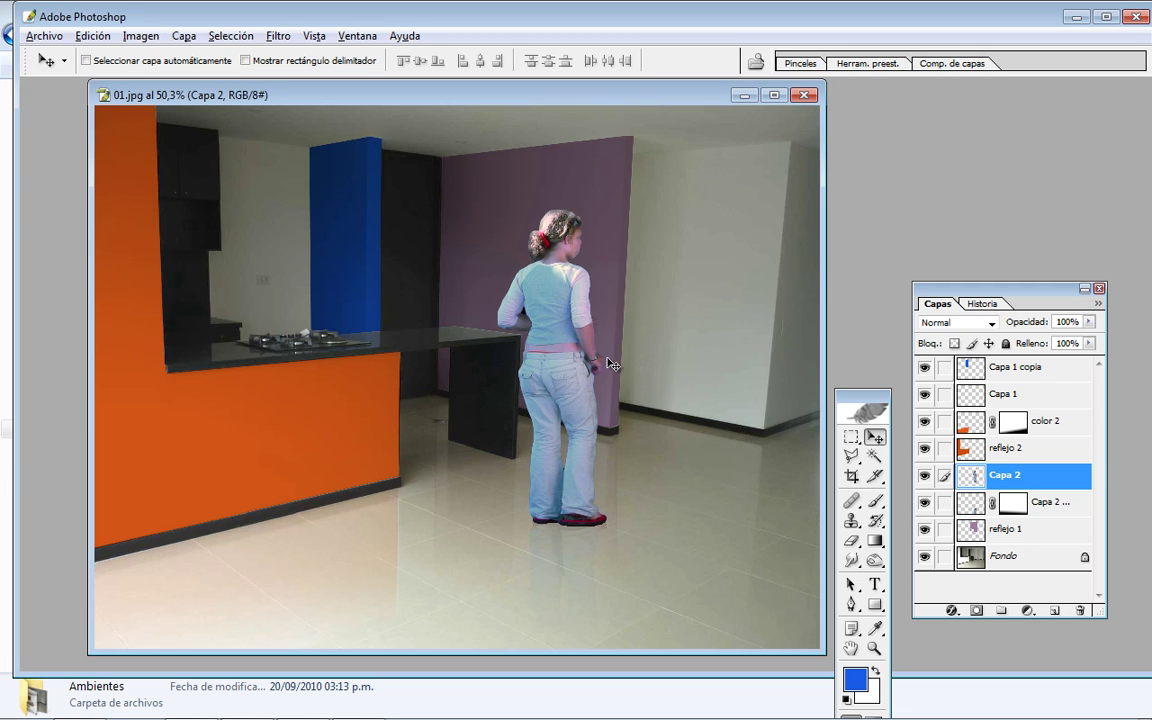
pyautogui.rightClick(1027, 477)
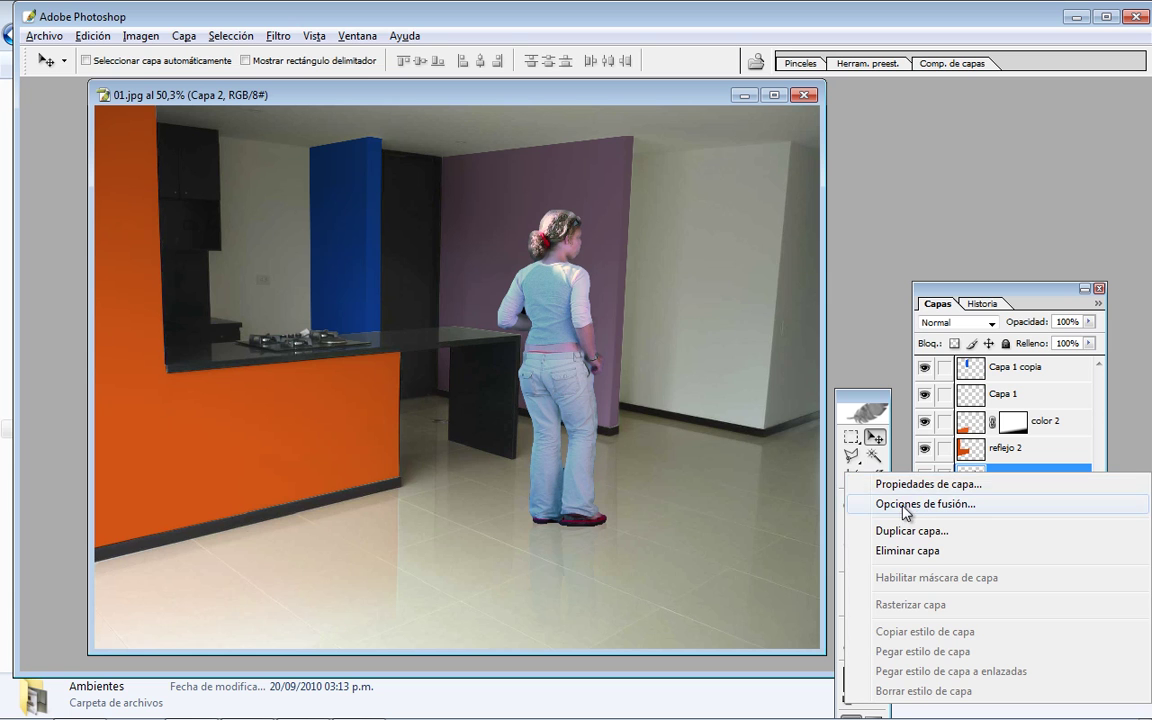
pyautogui.click(880, 531)
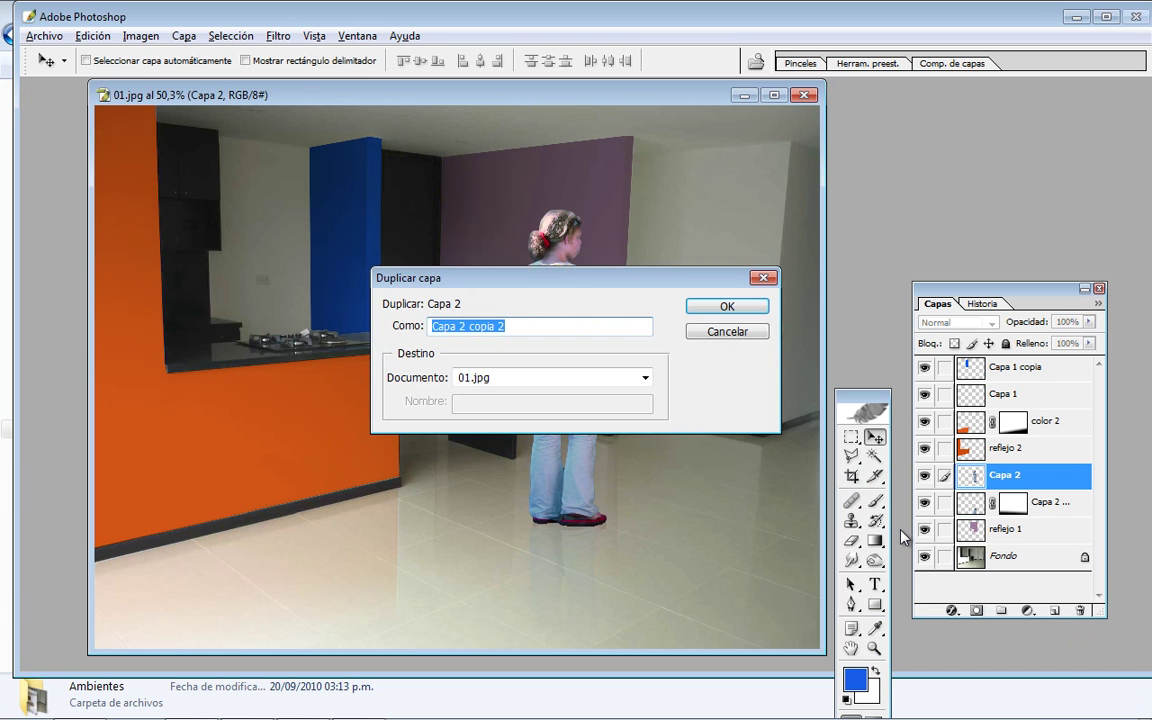
pyautogui.press('Return')
pyautogui.moveTo(541, 303); pyautogui.dragTo(441, 302)
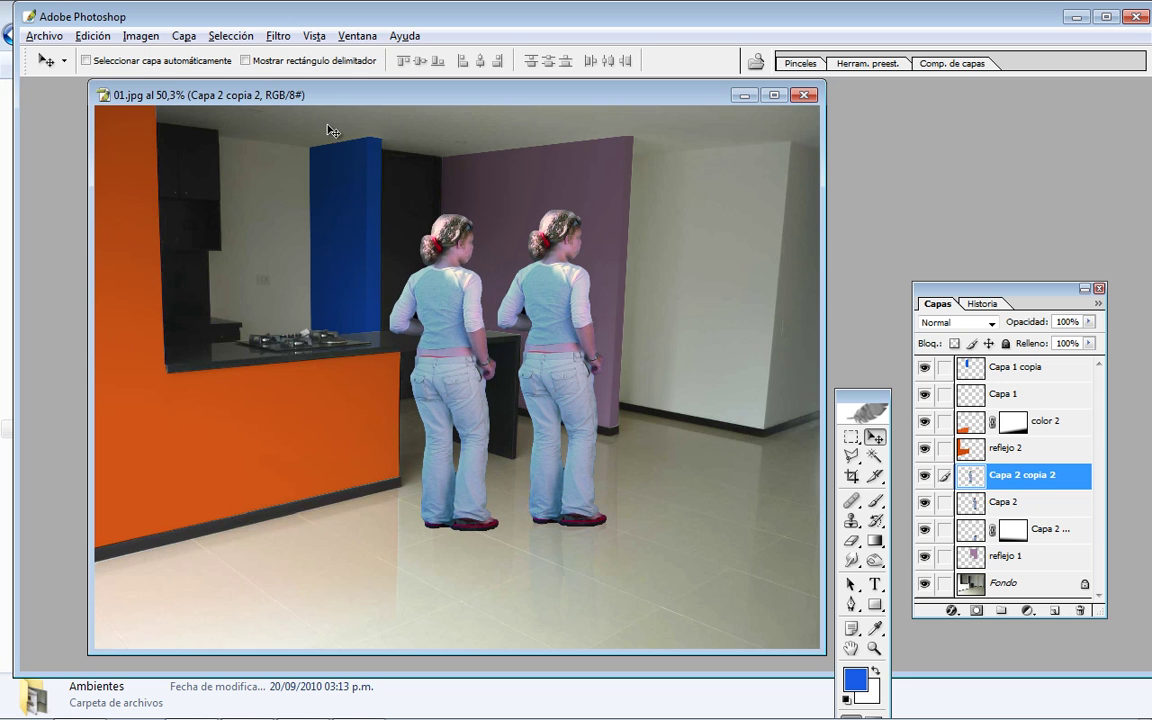
# Load Capa 2 copia 2's outline as a selection, fill it with black, and deselect
pyautogui.click(230, 35)
pyautogui.click(290, 292)
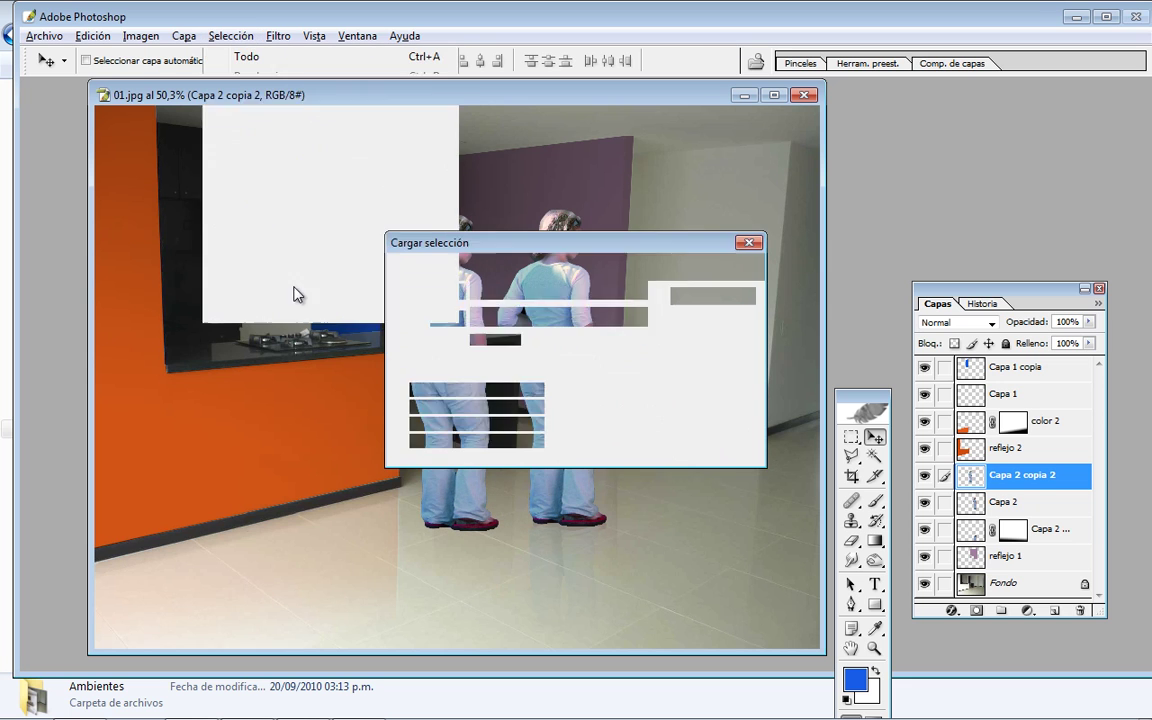
pyautogui.click(722, 267)
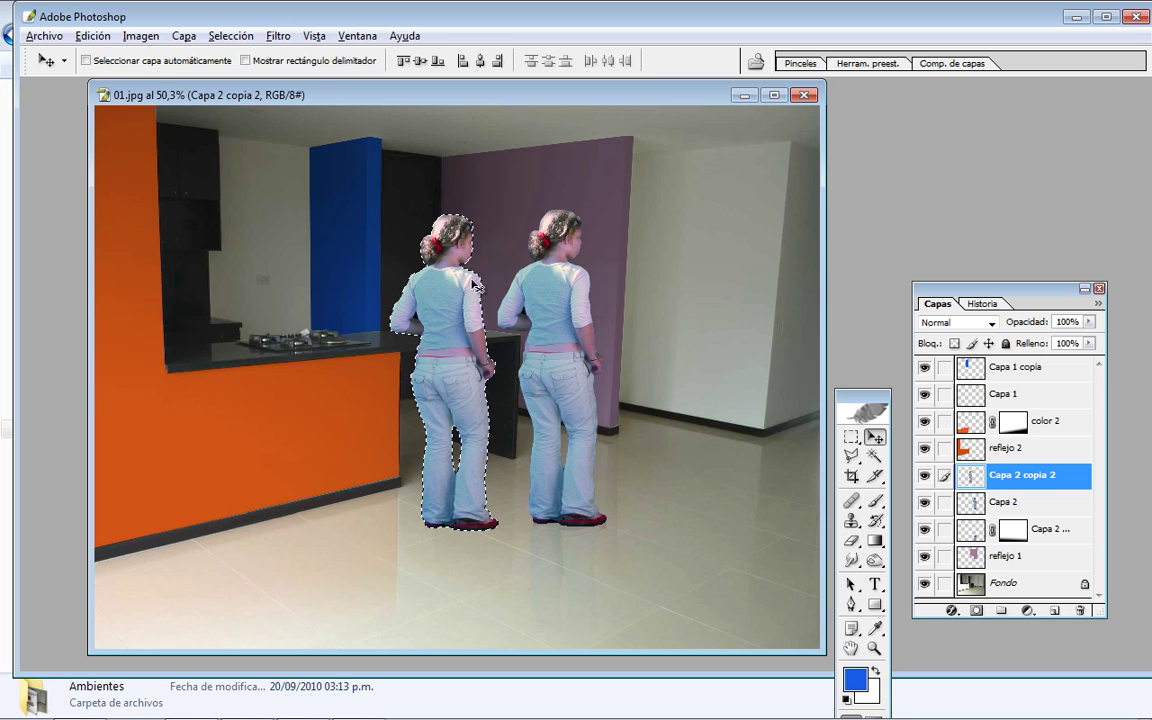
pyautogui.moveTo(855, 398); pyautogui.dragTo(843, 213)
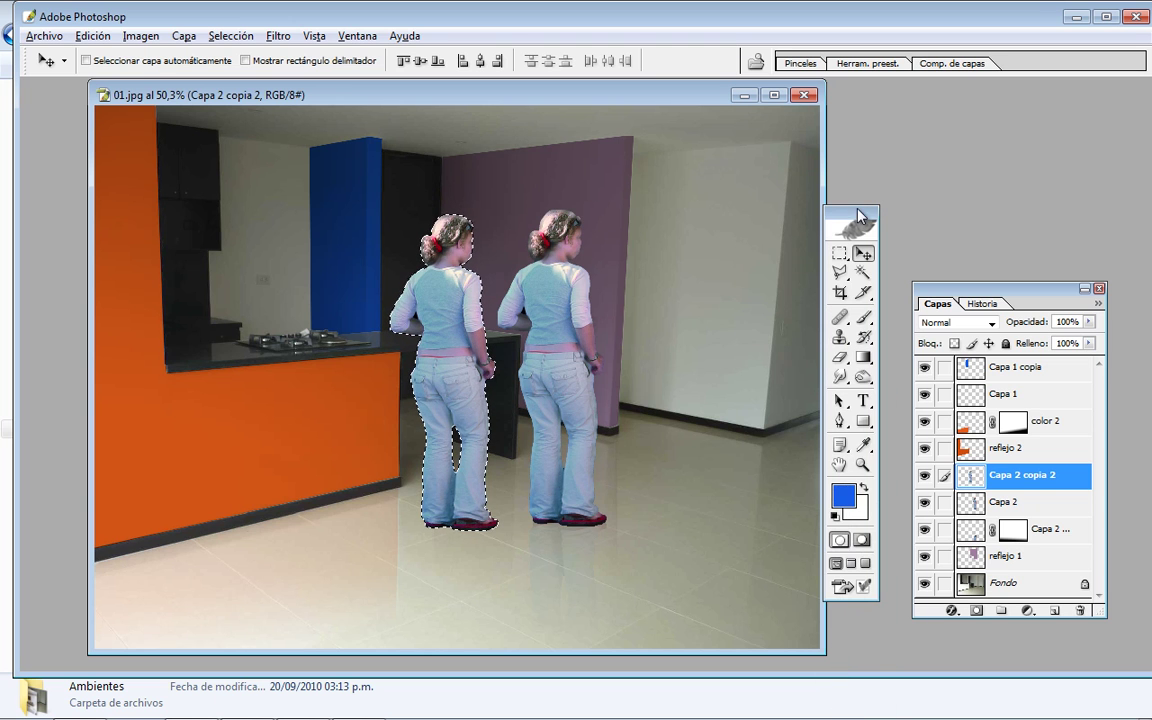
pyautogui.click(862, 444)
pyautogui.click(843, 495)
pyautogui.moveTo(458, 424); pyautogui.dragTo(315, 516)
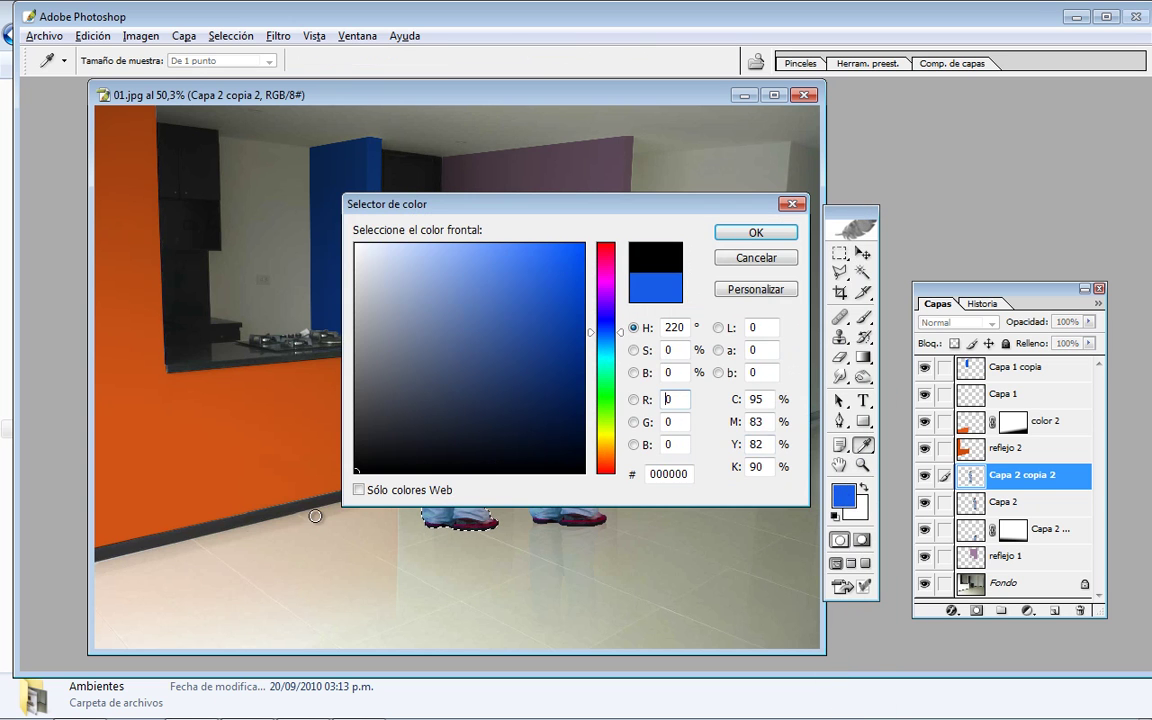
pyautogui.click(740, 236)
pyautogui.press('v')
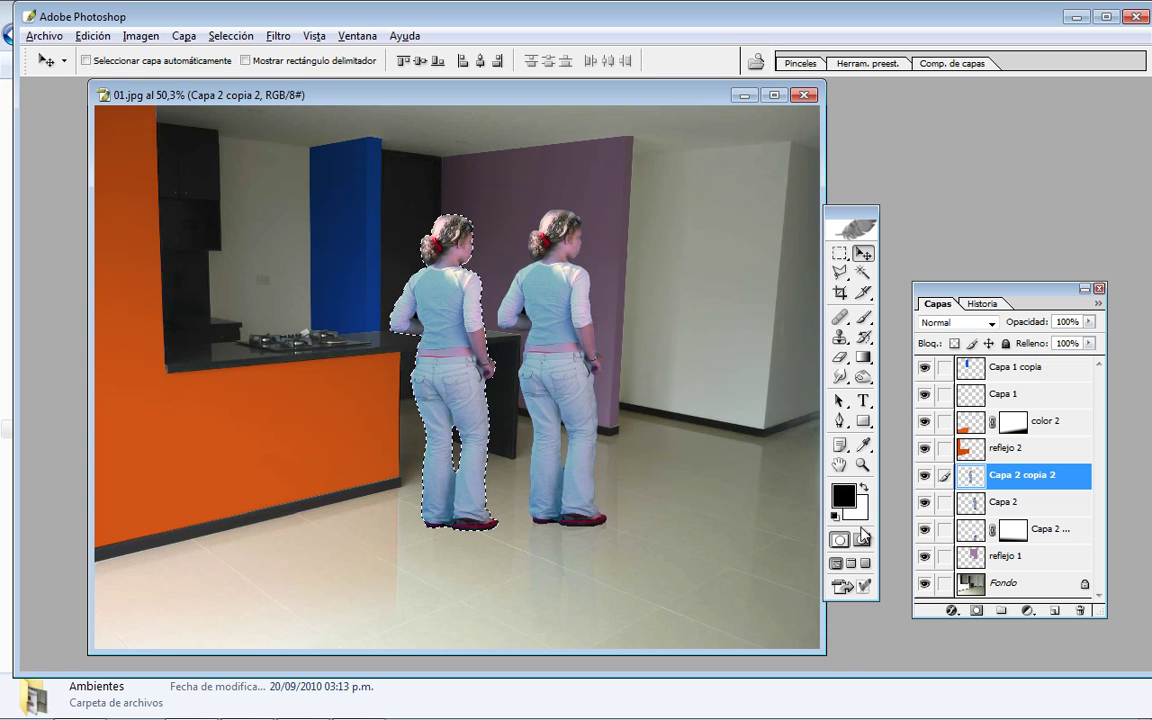
pyautogui.hotkey('alt', 'BackSpace')
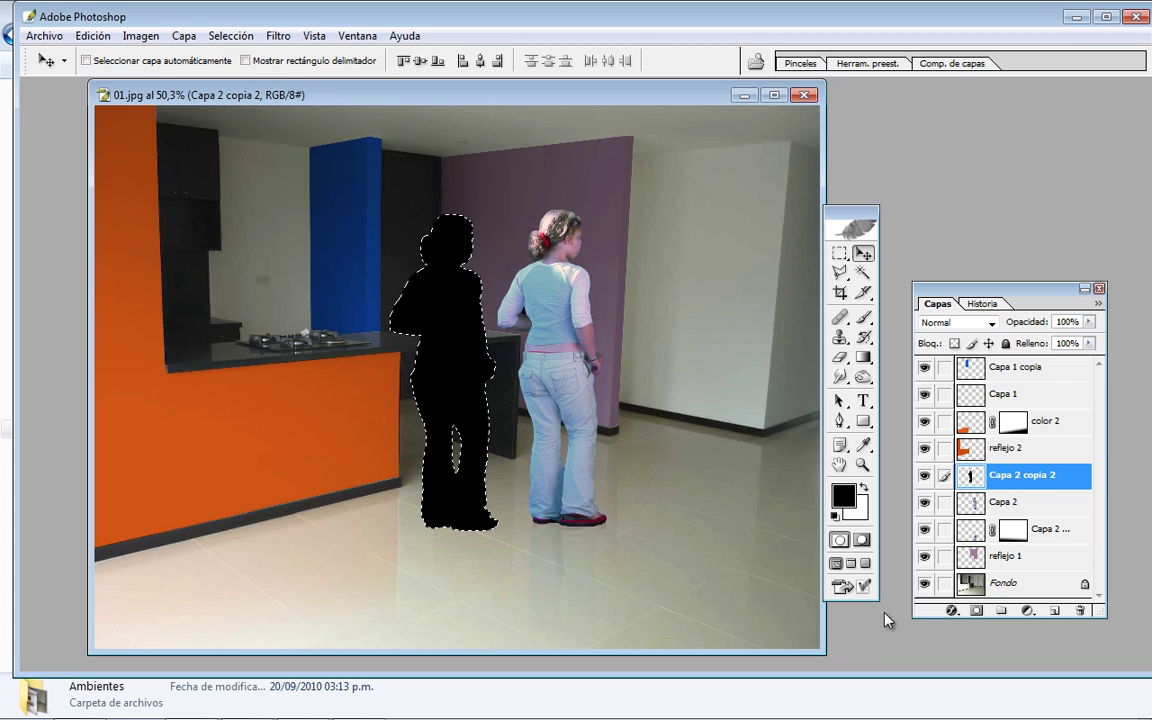
pyautogui.hotkey('ctrl', 'd')
# Test the silhouette's placement at lower opacity, then set it to 100% over the woman
pyautogui.moveTo(470, 292)
pyautogui.mouseDown()
pyautogui.moveTo(545, 360)
pyautogui.moveTo(699, 282)
pyautogui.moveTo(399, 303)
pyautogui.moveTo(406, 319)
pyautogui.moveTo(604, 303)
pyautogui.moveTo(401, 309)
pyautogui.moveTo(421, 319)
pyautogui.mouseUp()
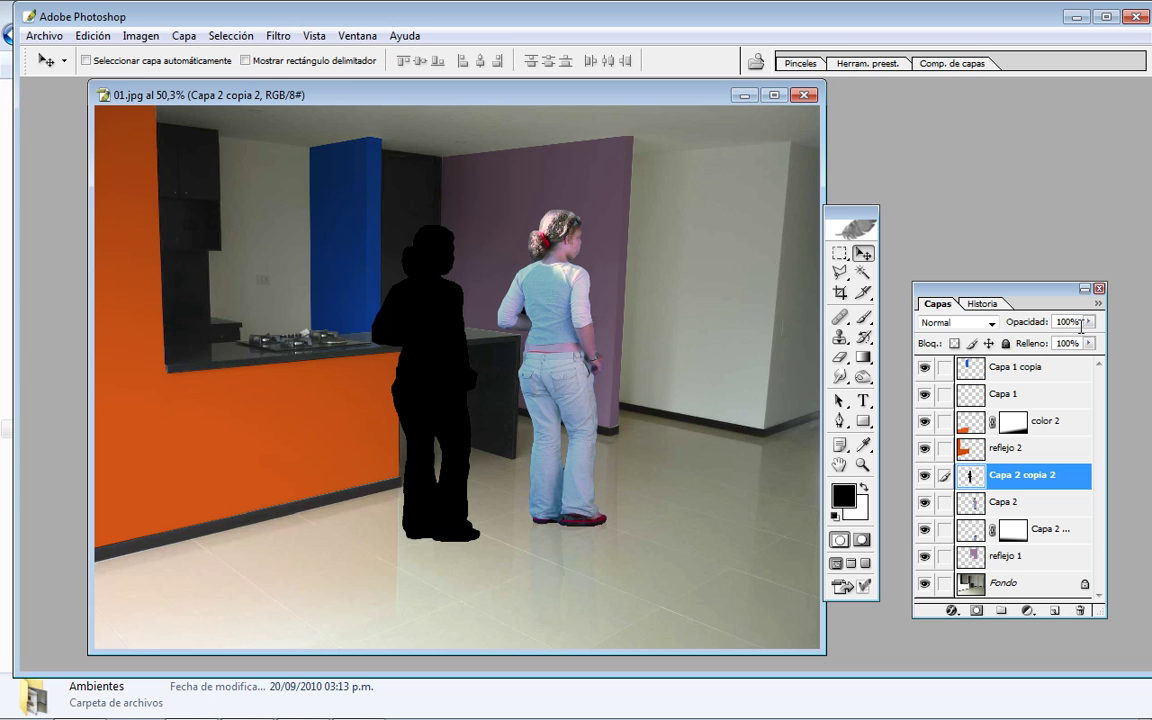
pyautogui.click(1088, 321)
pyautogui.moveTo(1088, 341); pyautogui.dragTo(1020, 345)
pyautogui.moveTo(430, 332)
pyautogui.mouseDown()
pyautogui.moveTo(206, 334)
pyautogui.moveTo(154, 347)
pyautogui.moveTo(340, 313)
pyautogui.moveTo(417, 336)
pyautogui.mouseUp()
pyautogui.moveTo(1089, 322)
pyautogui.mouseDown()
pyautogui.moveTo(1049, 342)
pyautogui.moveTo(1097, 343)
pyautogui.mouseUp()
pyautogui.moveTo(452, 329); pyautogui.dragTo(560, 293)
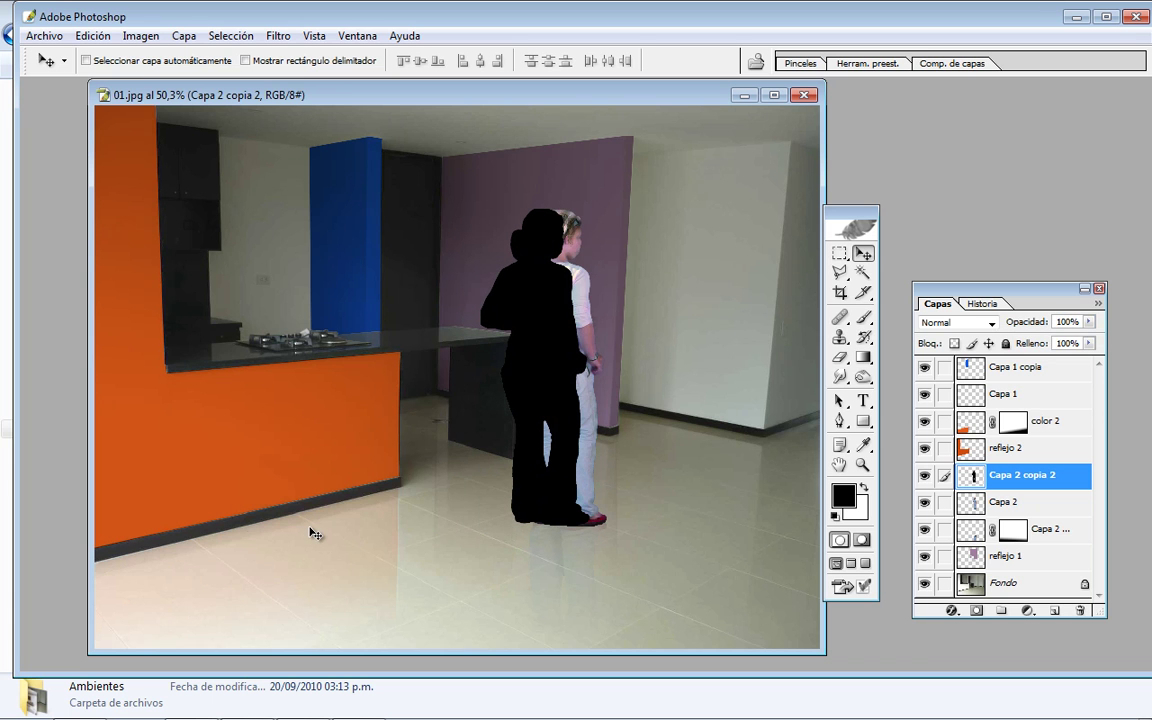
pyautogui.click(93, 35)
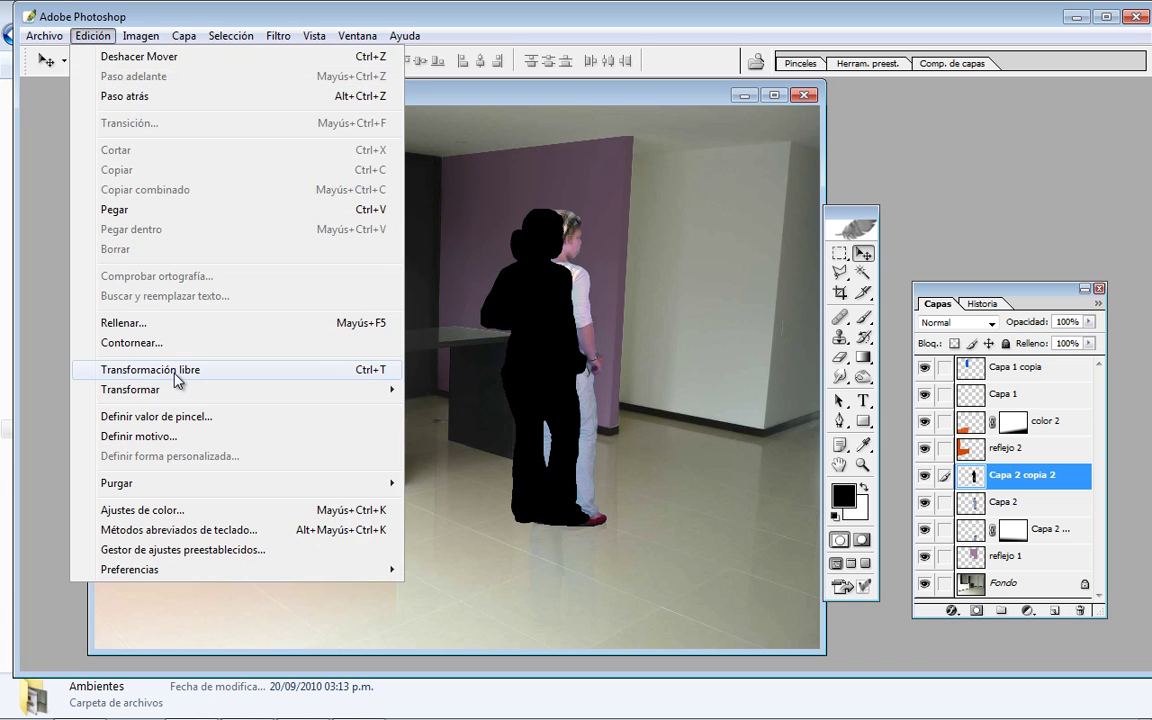
# Distort the silhouette flat across the floor as a shadow and move its layer below Capa 2
pyautogui.click(176, 376)
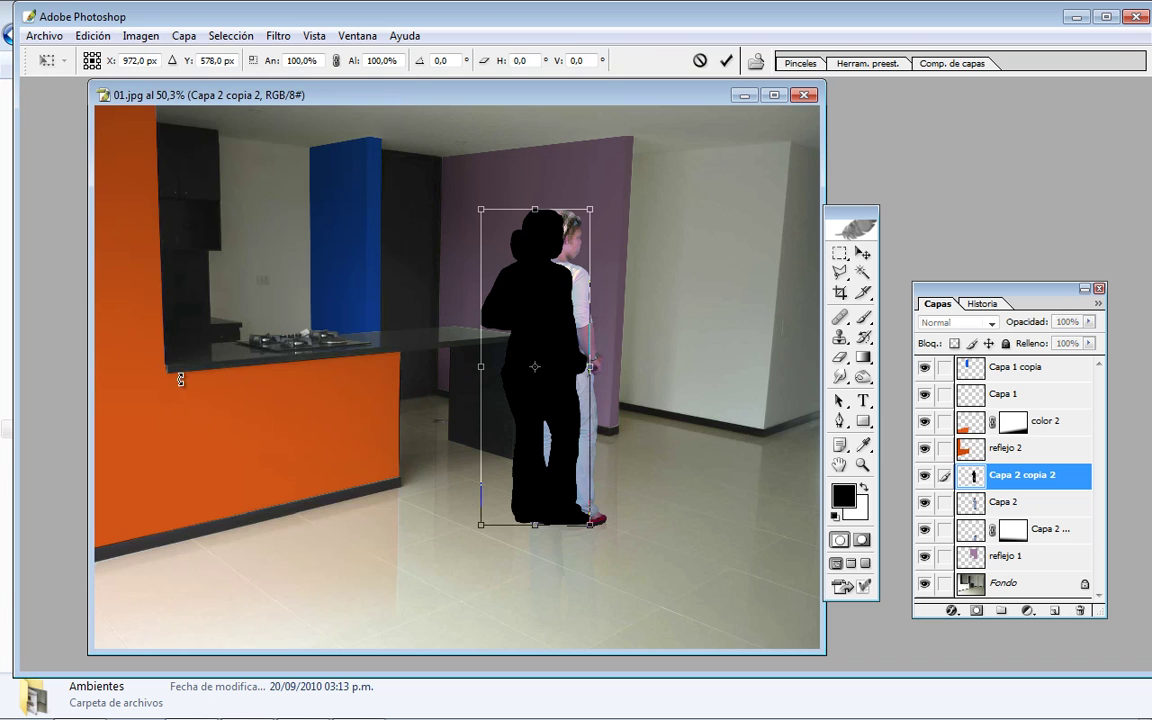
pyautogui.rightClick(538, 292)
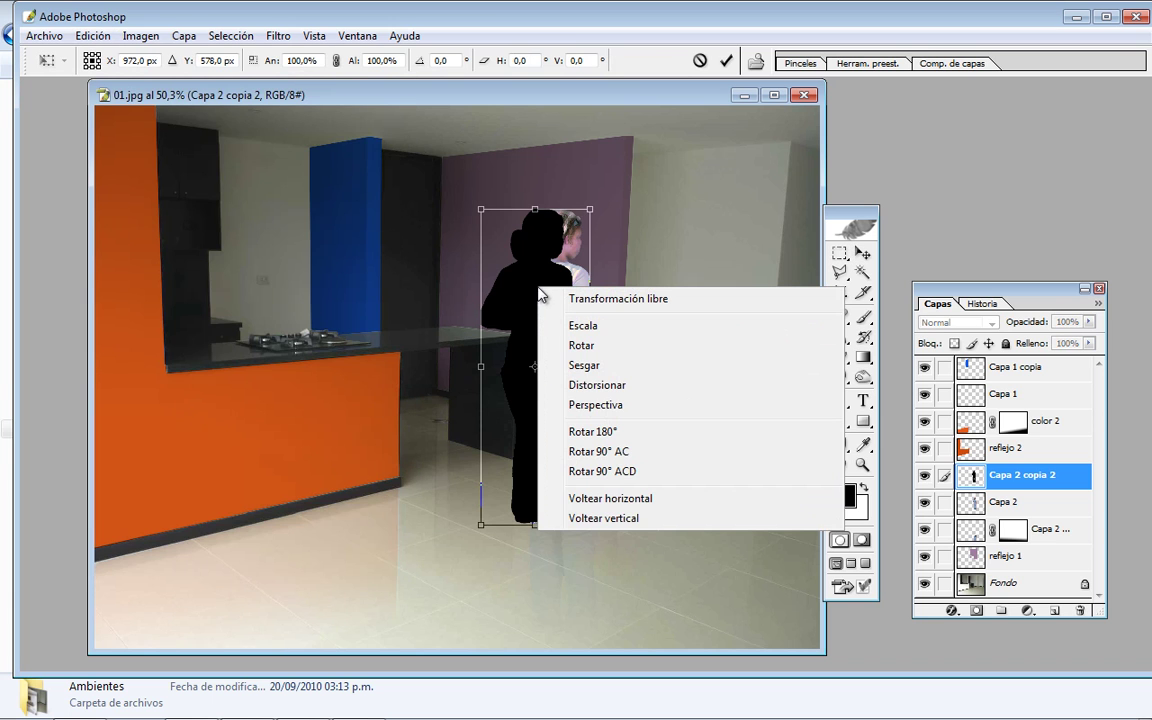
pyautogui.click(597, 386)
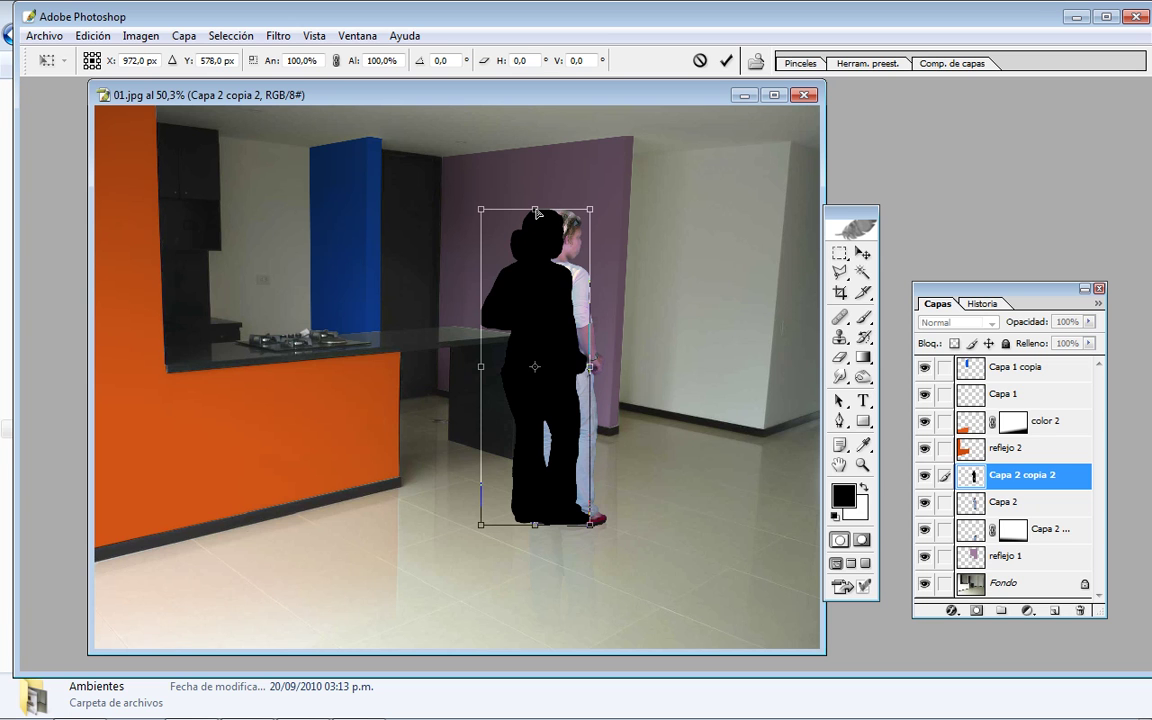
pyautogui.moveTo(537, 212)
pyautogui.mouseDown()
pyautogui.moveTo(453, 628)
pyautogui.moveTo(488, 656)
pyautogui.moveTo(367, 558)
pyautogui.moveTo(564, 657)
pyautogui.moveTo(700, 437)
pyautogui.mouseUp()
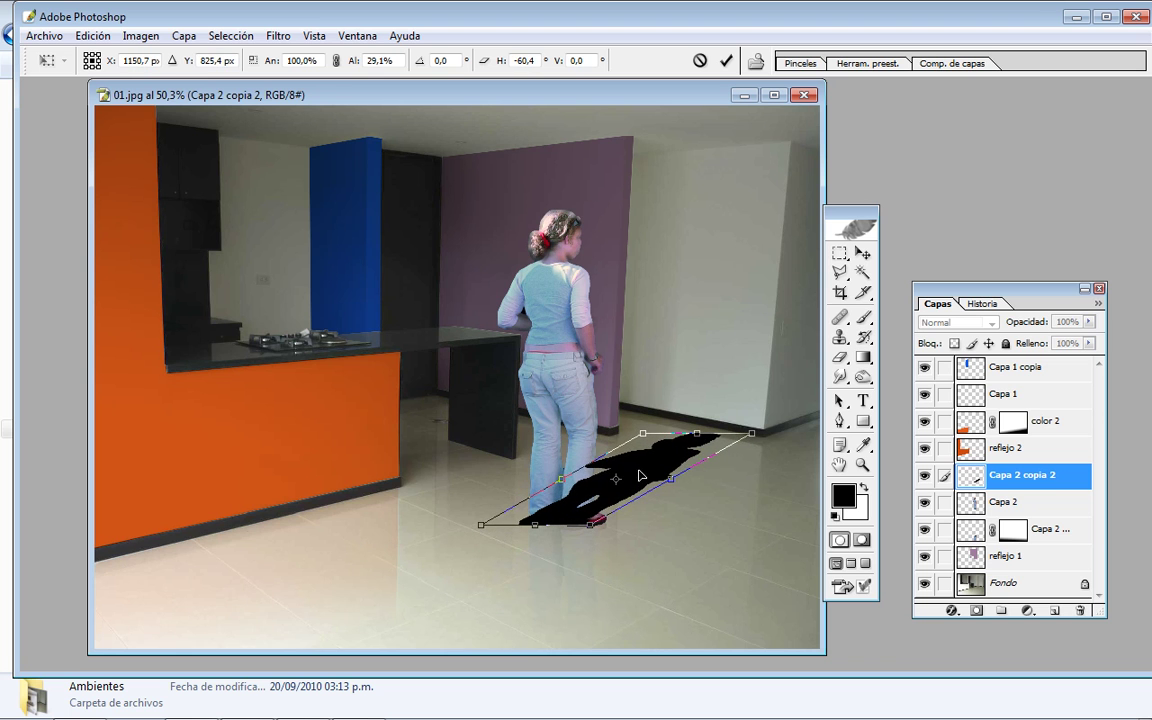
pyautogui.moveTo(641, 468); pyautogui.dragTo(658, 480)
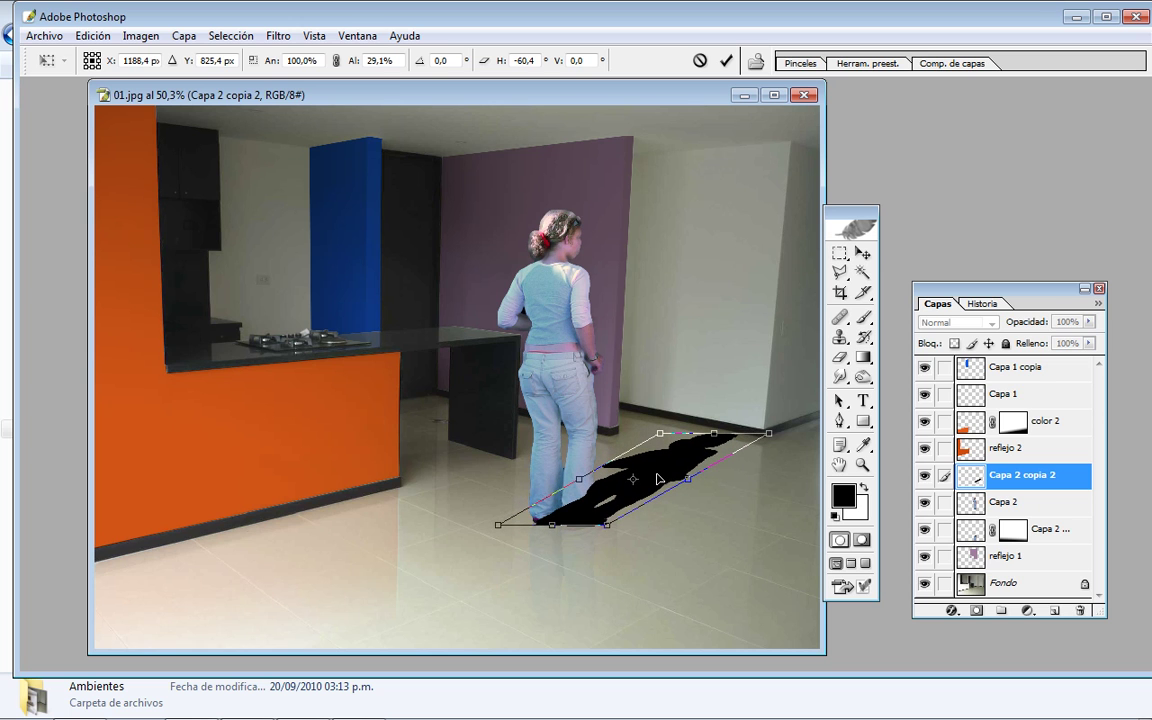
pyautogui.moveTo(716, 440)
pyautogui.mouseDown()
pyautogui.moveTo(690, 448)
pyautogui.moveTo(700, 437)
pyautogui.mouseUp()
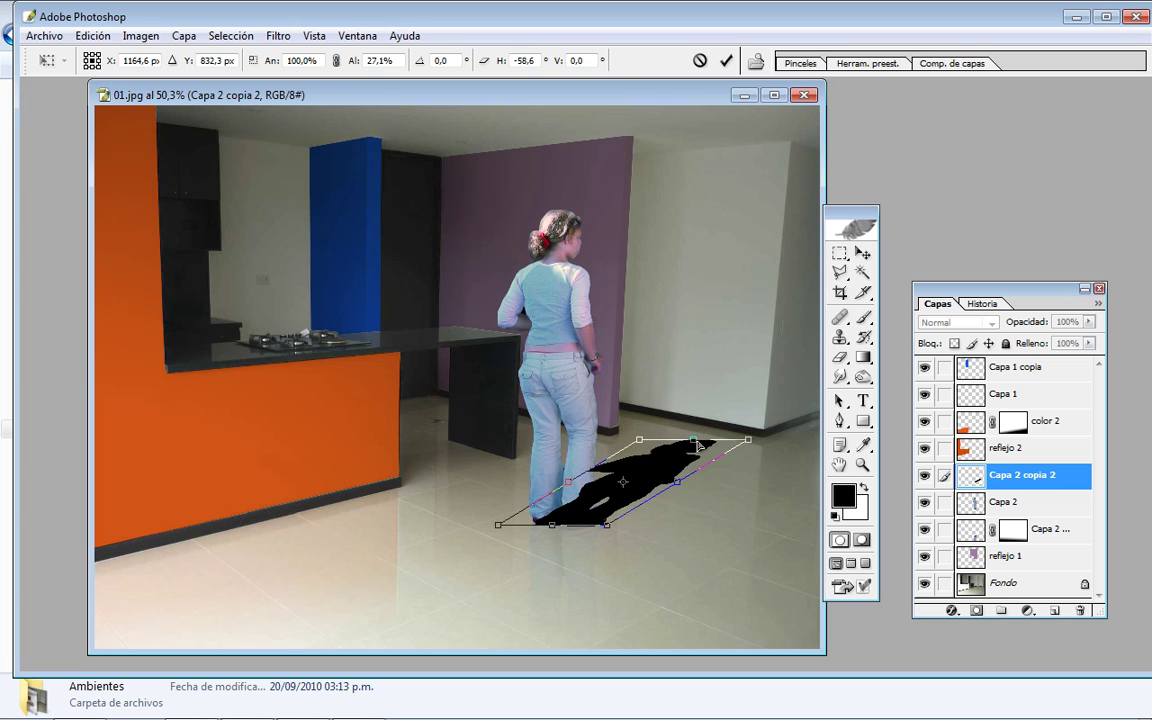
pyautogui.press('Return')
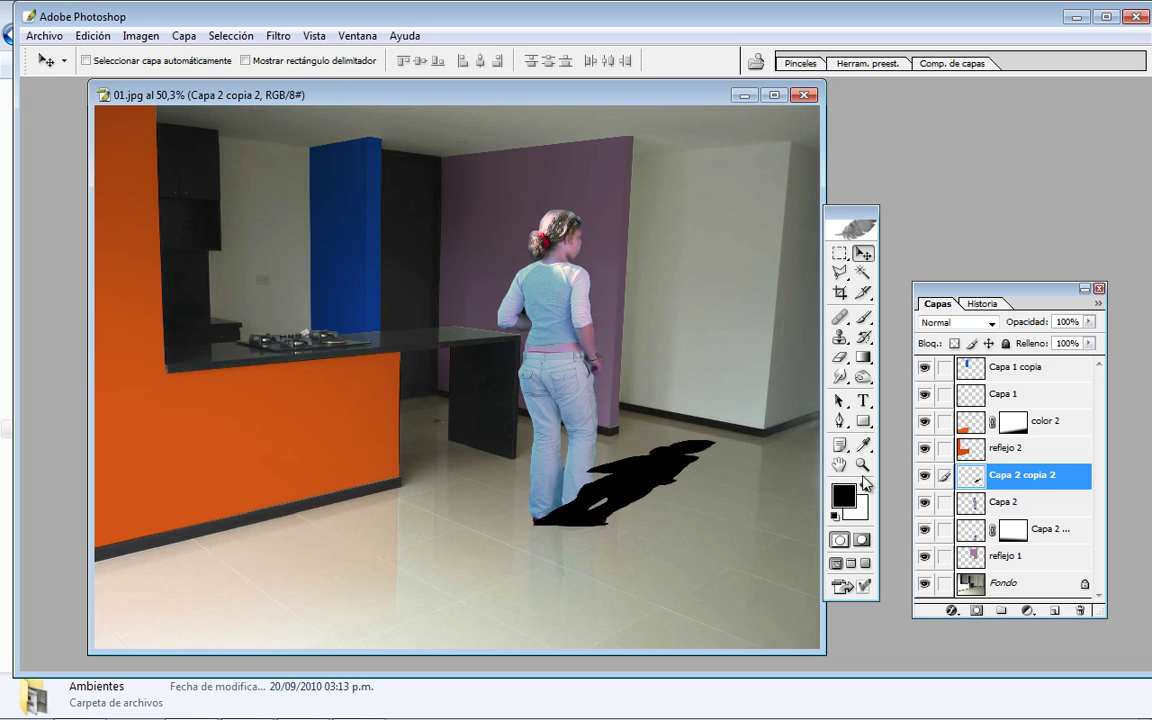
pyautogui.moveTo(1024, 478); pyautogui.dragTo(1018, 515)
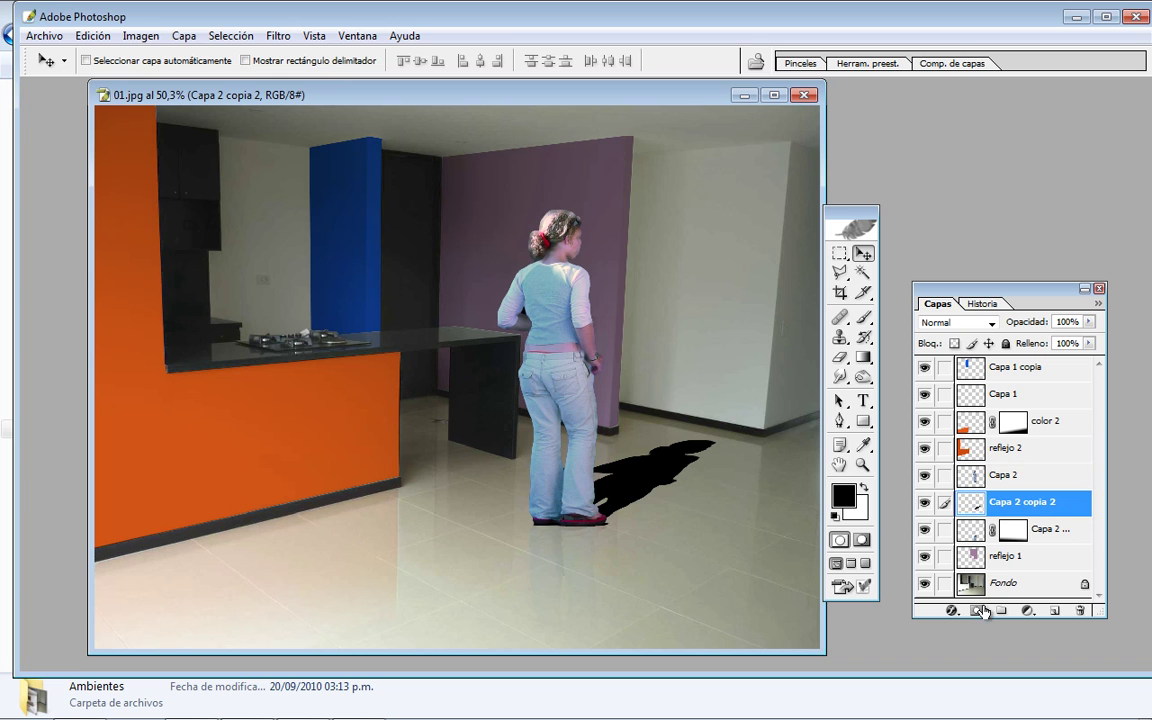
# Nudge the shadow slightly and lower Capa 2 copia 2 to 13% opacity, zooming in on it
pyautogui.moveTo(668, 466); pyautogui.dragTo(669, 462)
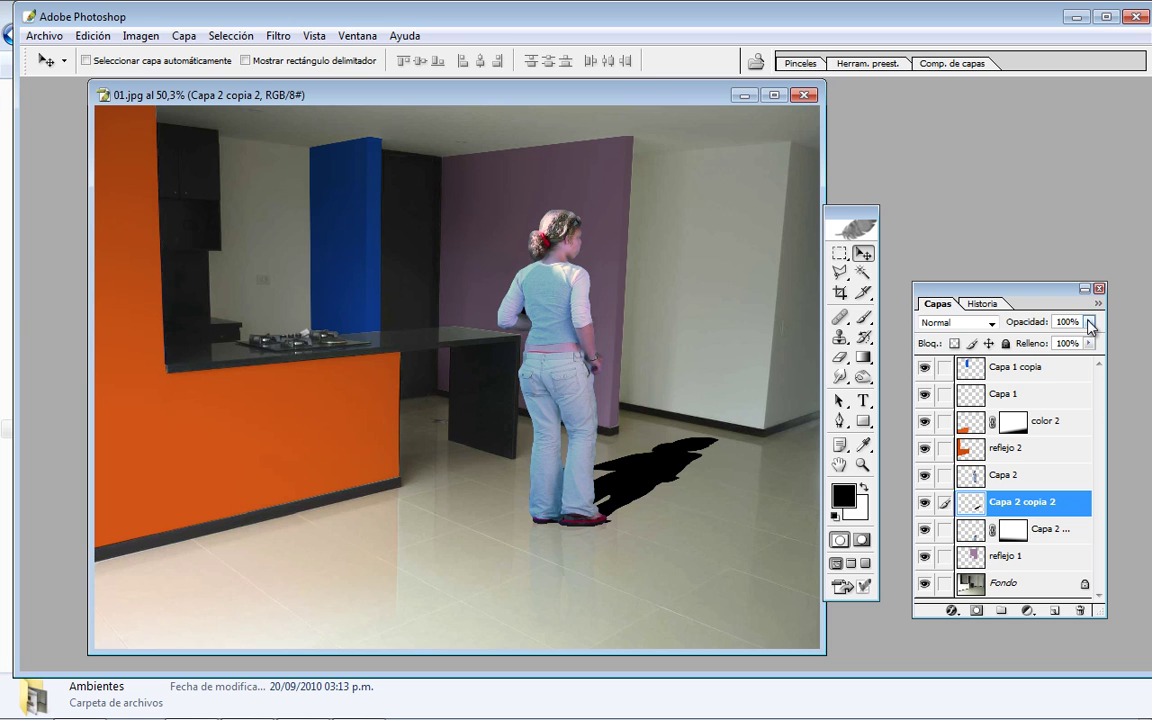
pyautogui.click(1090, 322)
pyautogui.moveTo(1090, 343)
pyautogui.mouseDown()
pyautogui.moveTo(1000, 343)
pyautogui.moveTo(1012, 345)
pyautogui.mouseUp()
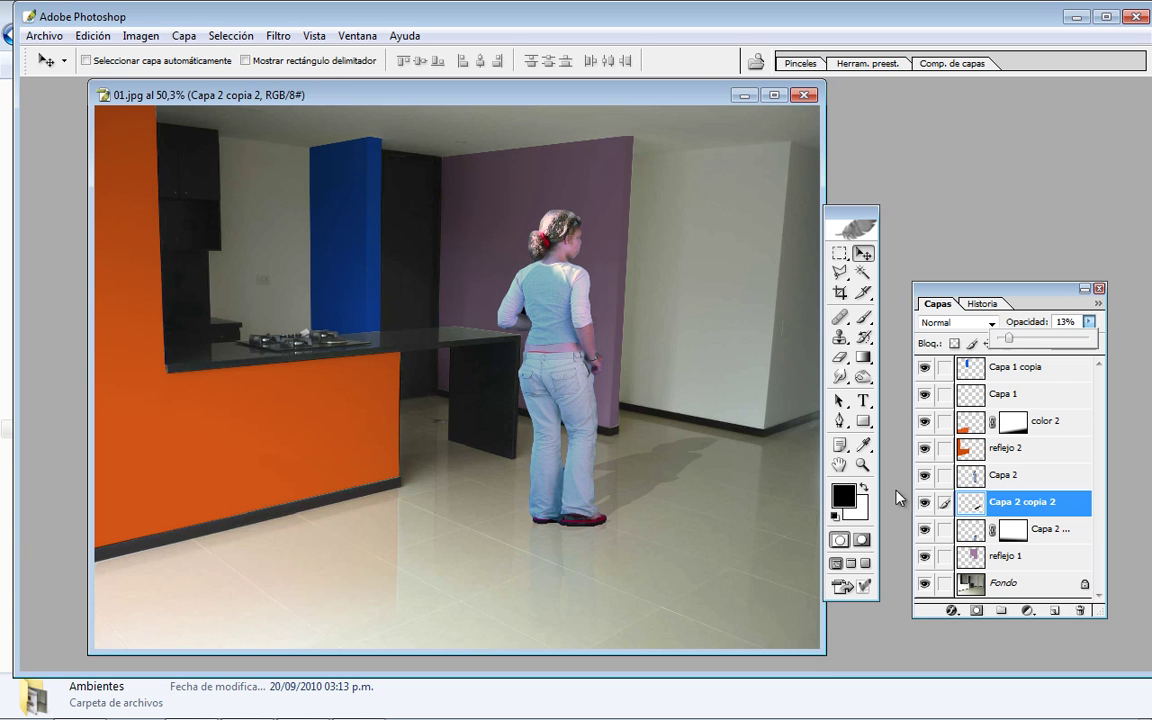
pyautogui.click(862, 464)
pyautogui.moveTo(518, 371); pyautogui.dragTo(745, 538)
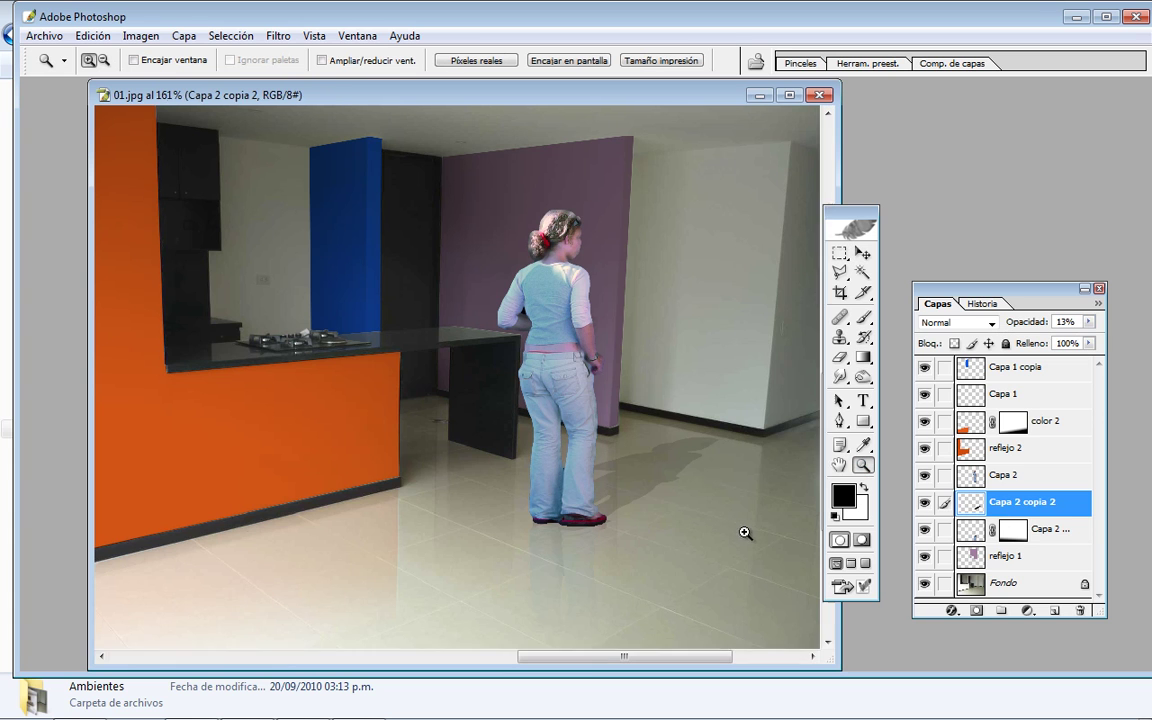
# Blur the Capa 2 copia 2 shadow with a 3.9-pixel Gaussian blur, then fit the image on screen
pyautogui.click(278, 35)
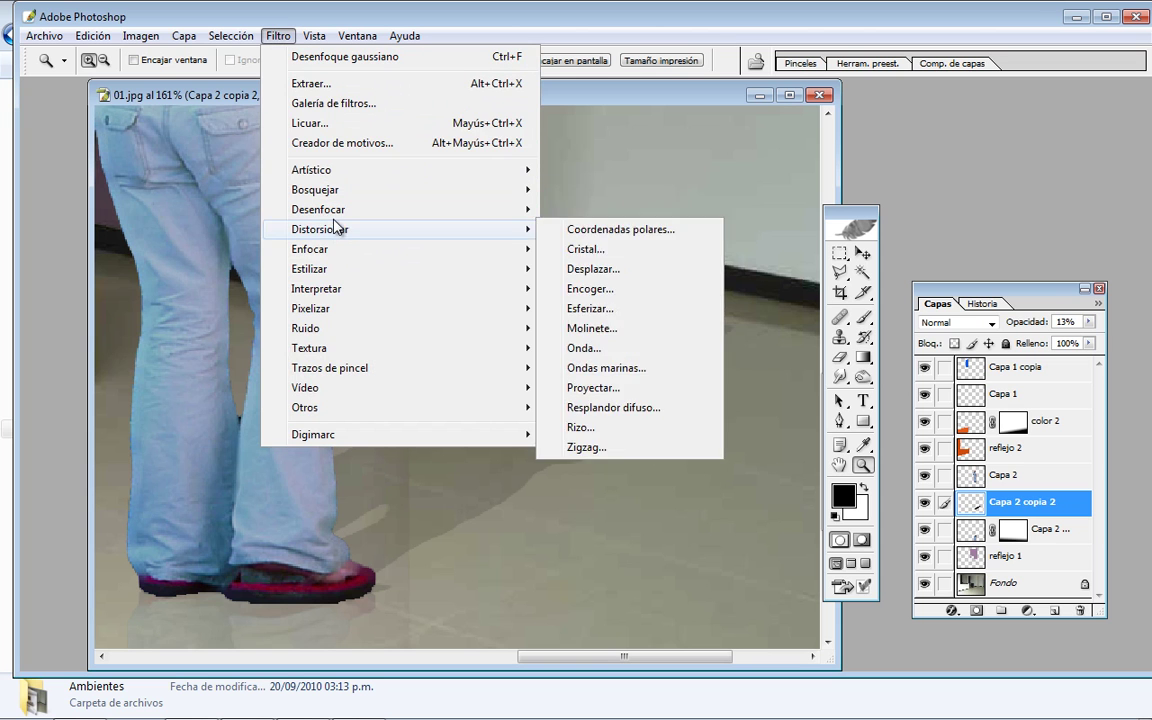
pyautogui.moveTo(318, 209)
pyautogui.click(668, 289)
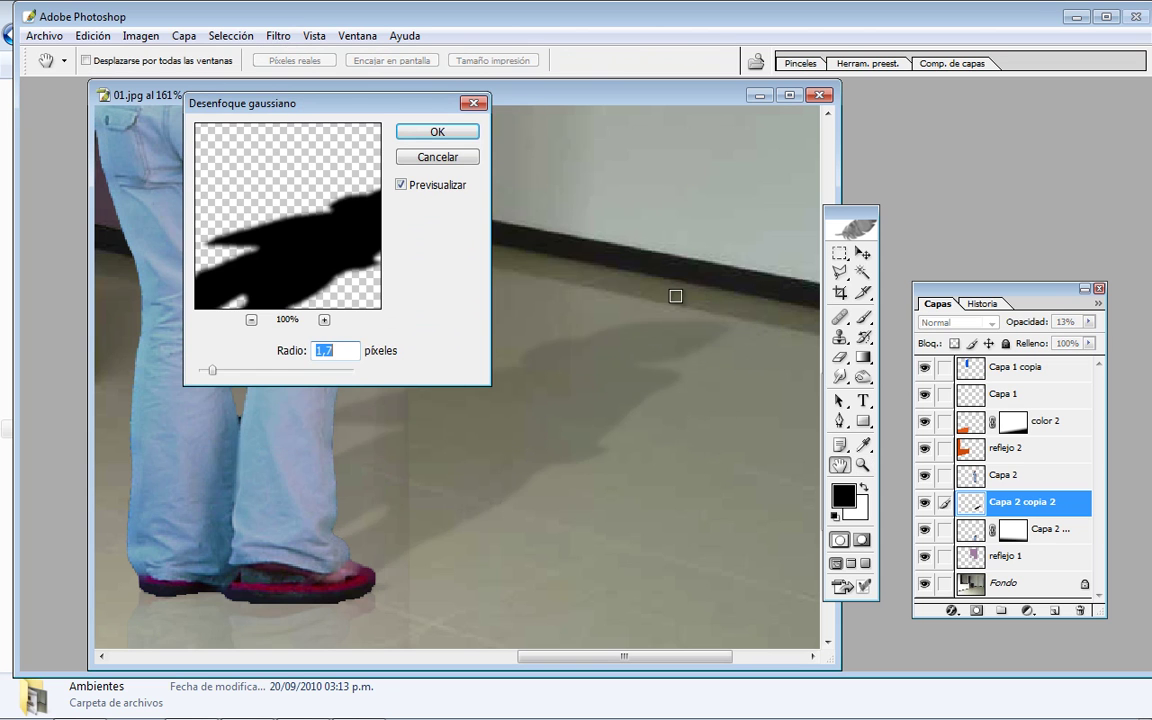
pyautogui.moveTo(217, 373); pyautogui.dragTo(232, 375)
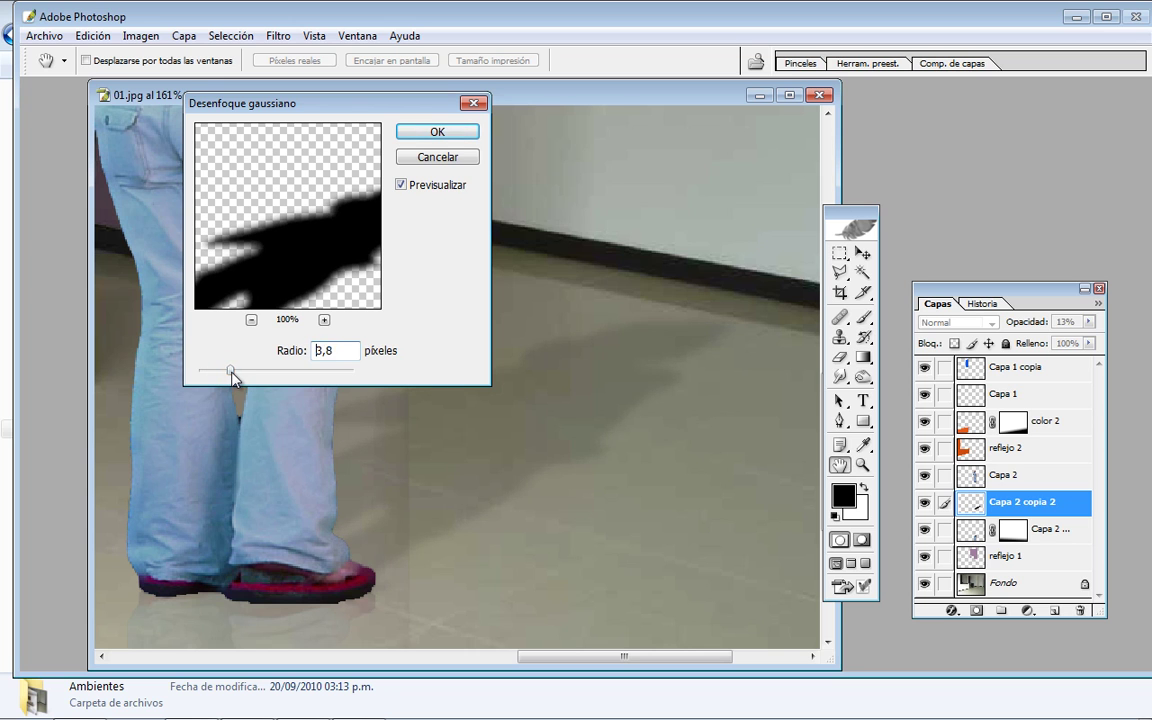
pyautogui.click(438, 134)
pyautogui.press('z')
pyautogui.rightClick(606, 405)
pyautogui.click(625, 411)
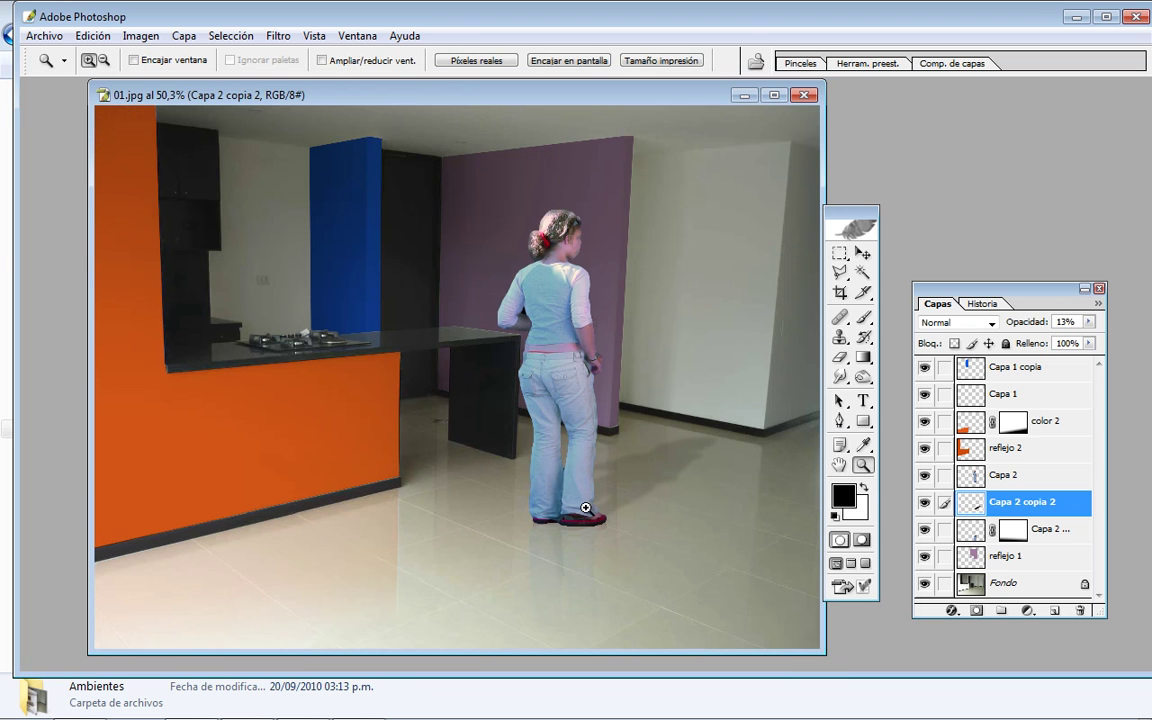